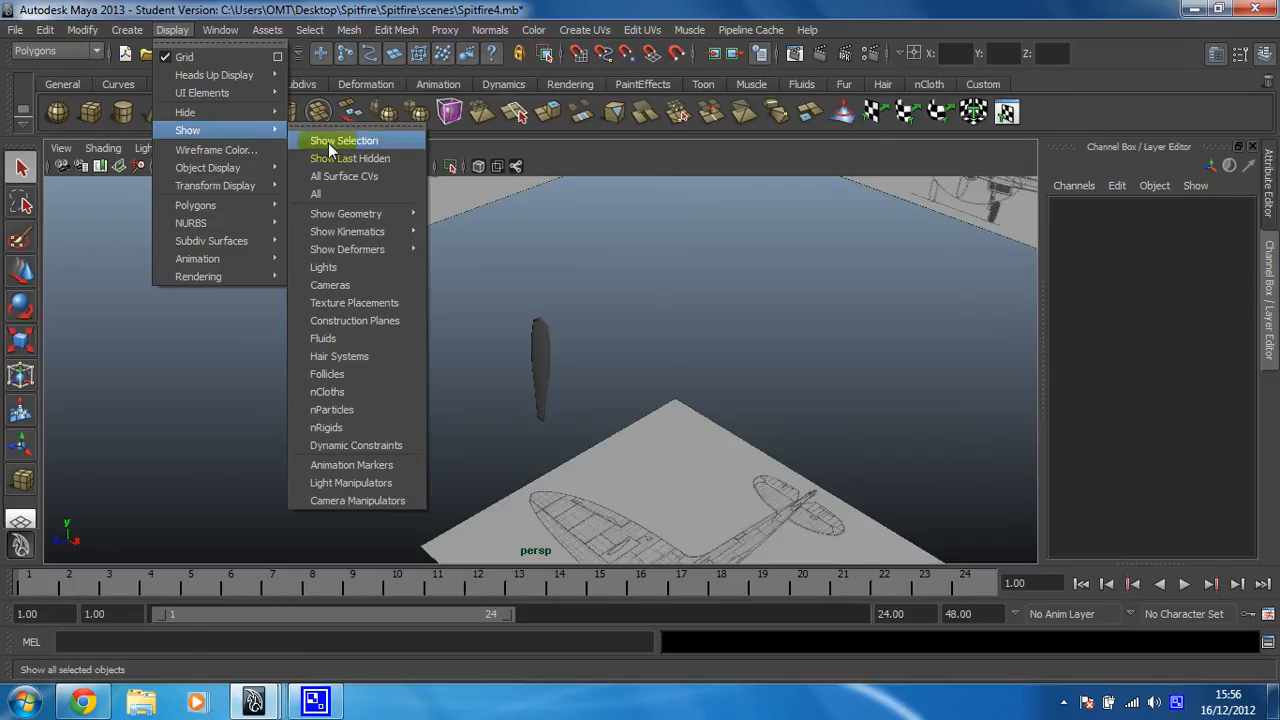
Step: Show all hidden objects in the scene and select the propeller blade
click(347, 195)
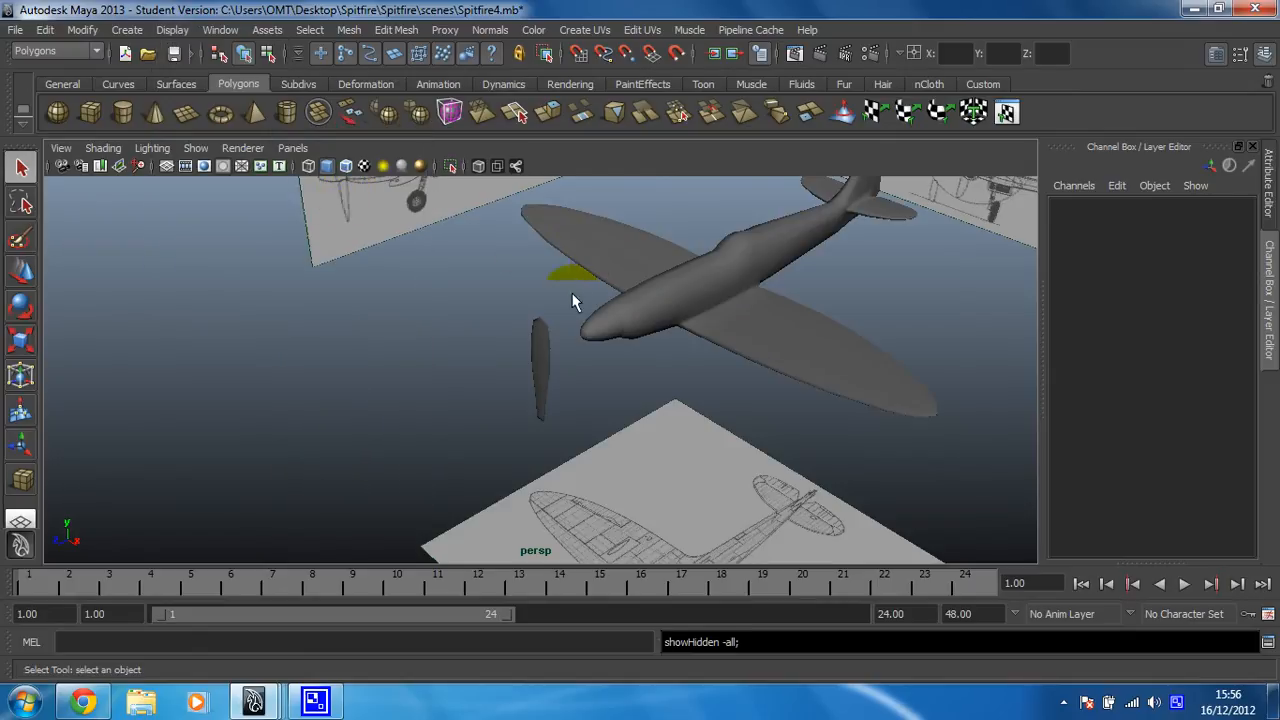
alt+drag(529, 358, 607, 330)
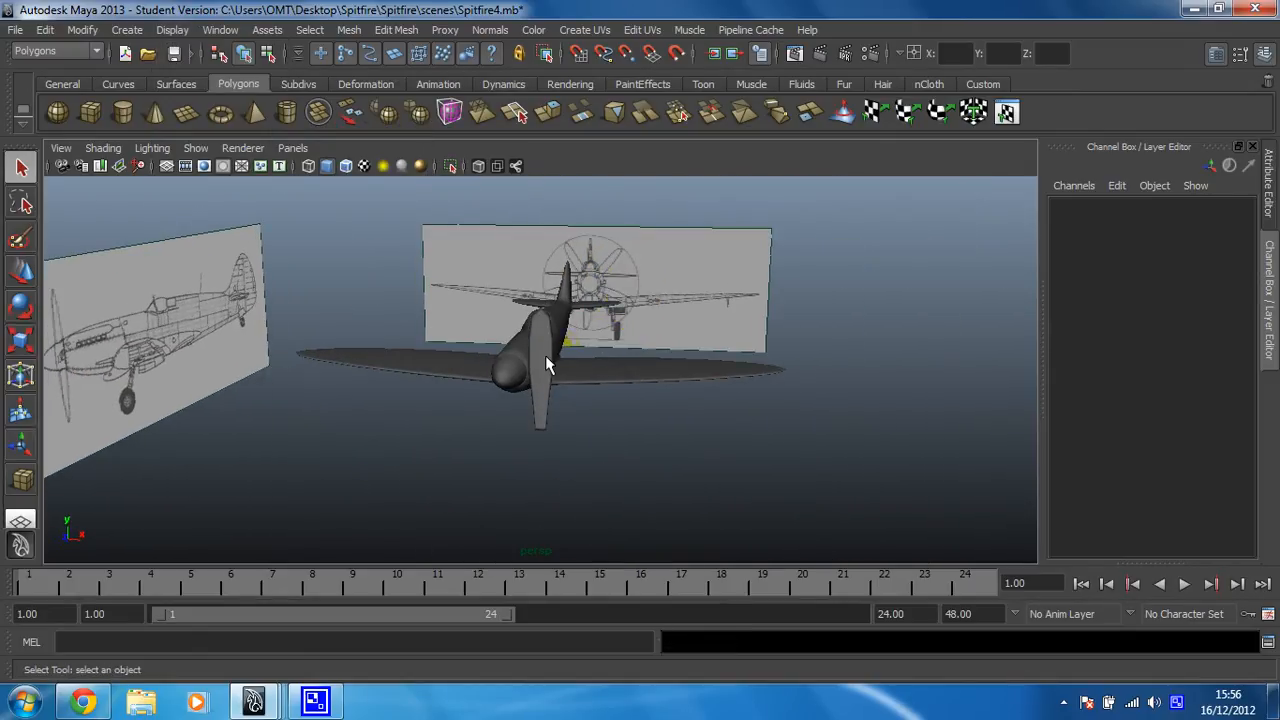
click(546, 355)
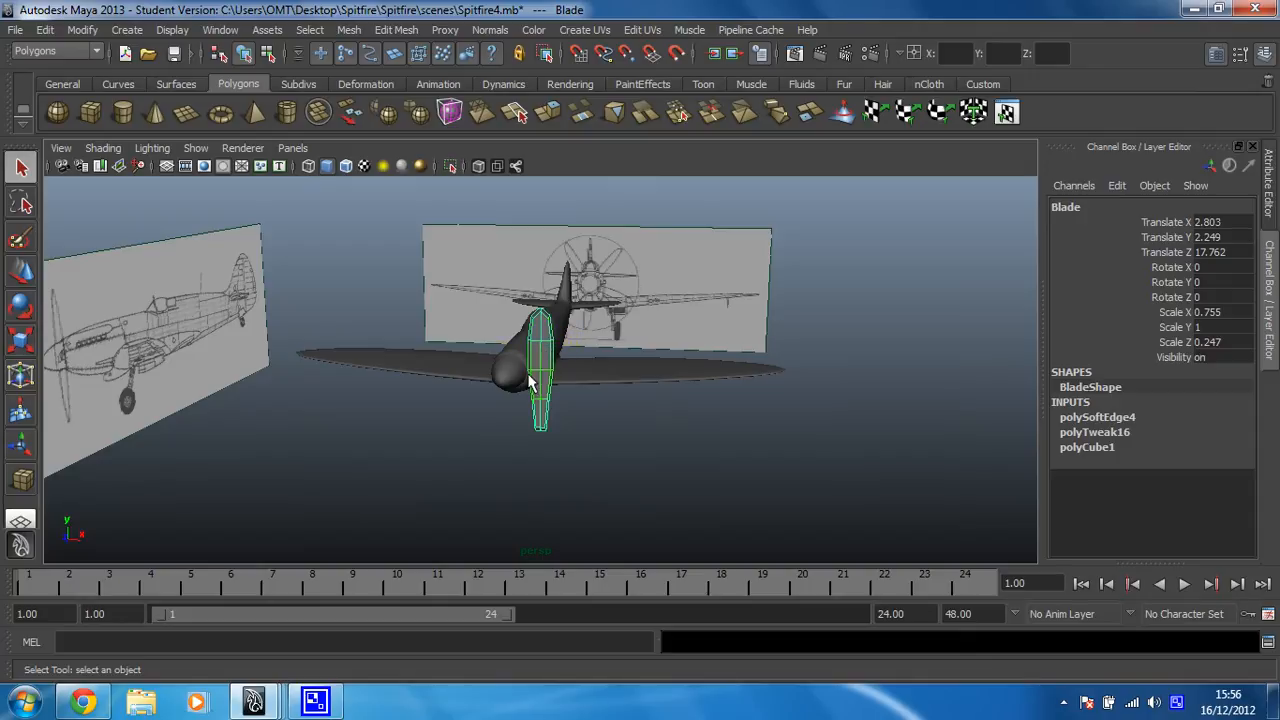
Step: In the front view, move the blade onto the aircraft's centreline above the nose, at about X 0.001 and Y 3.425
key(space)
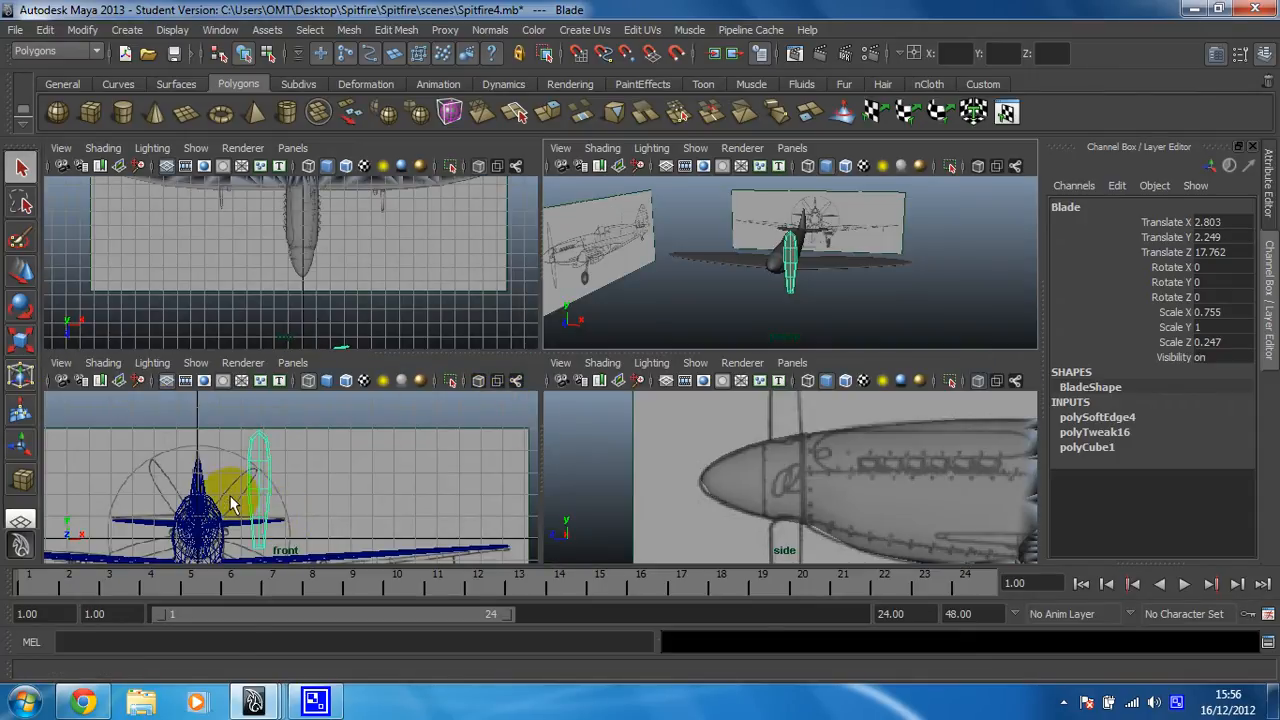
key(space)
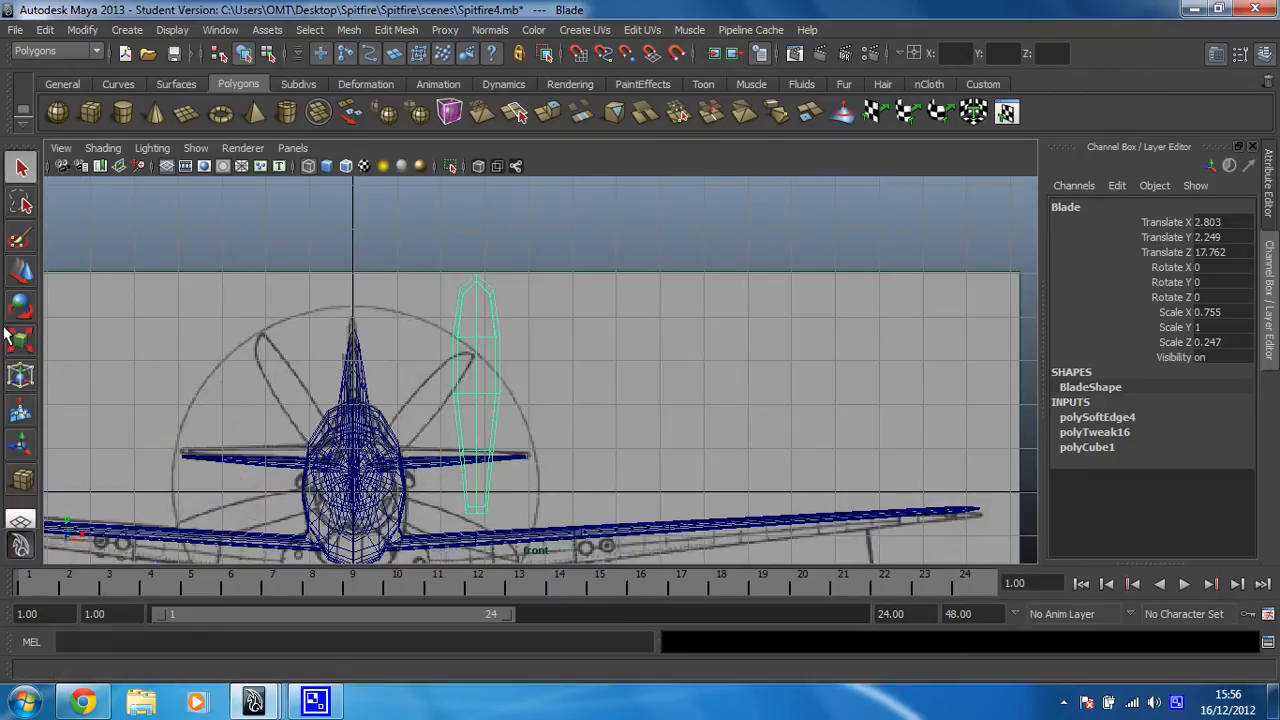
click(21, 169)
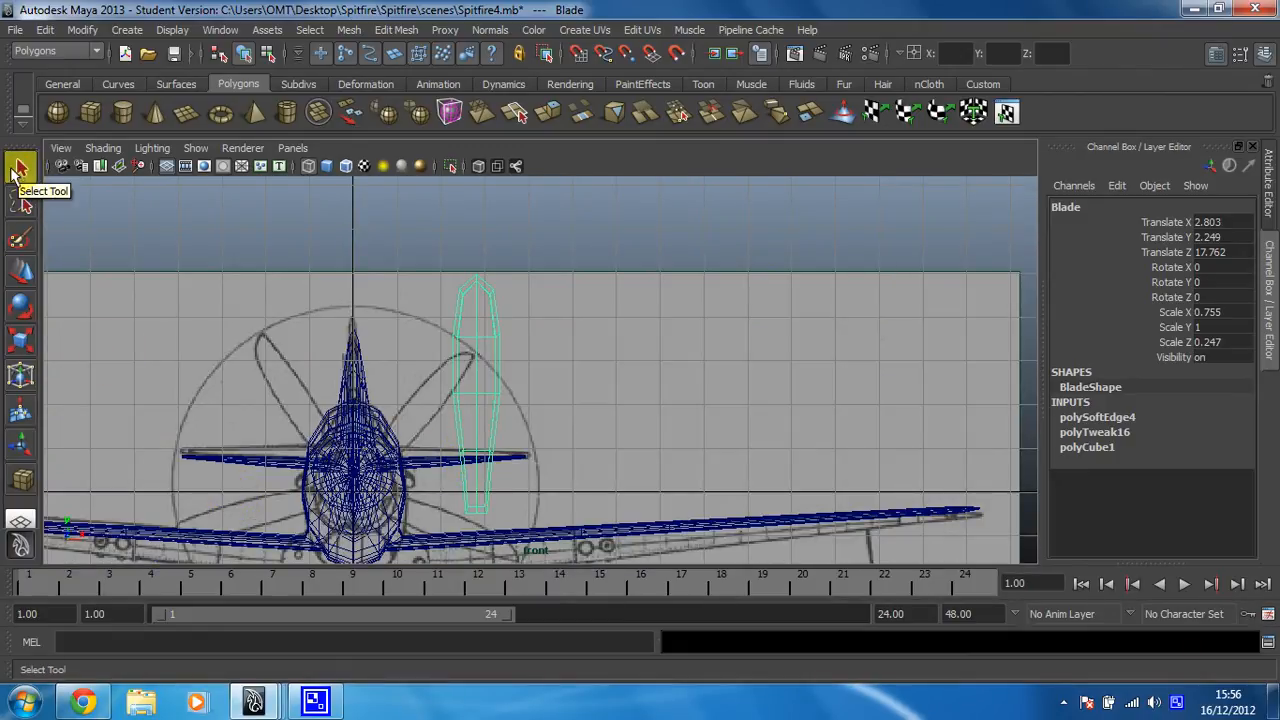
click(20, 331)
click(21, 272)
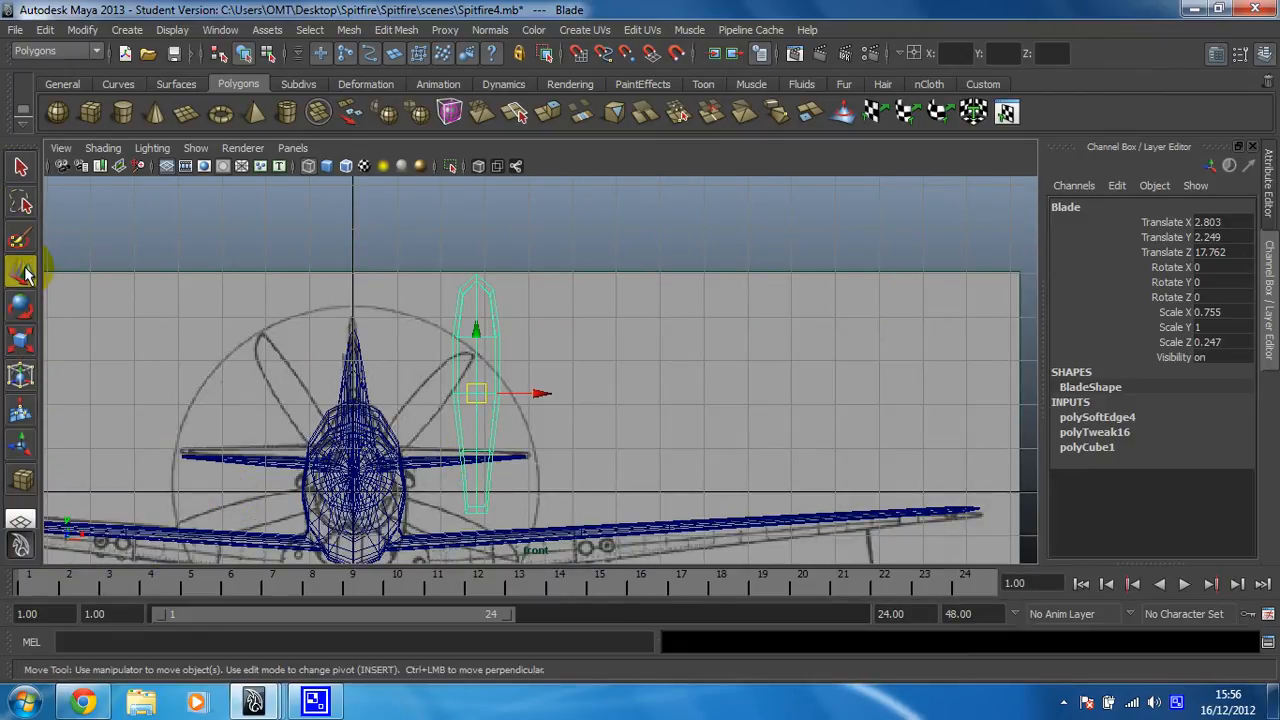
drag(536, 392, 415, 388)
drag(369, 350, 359, 286)
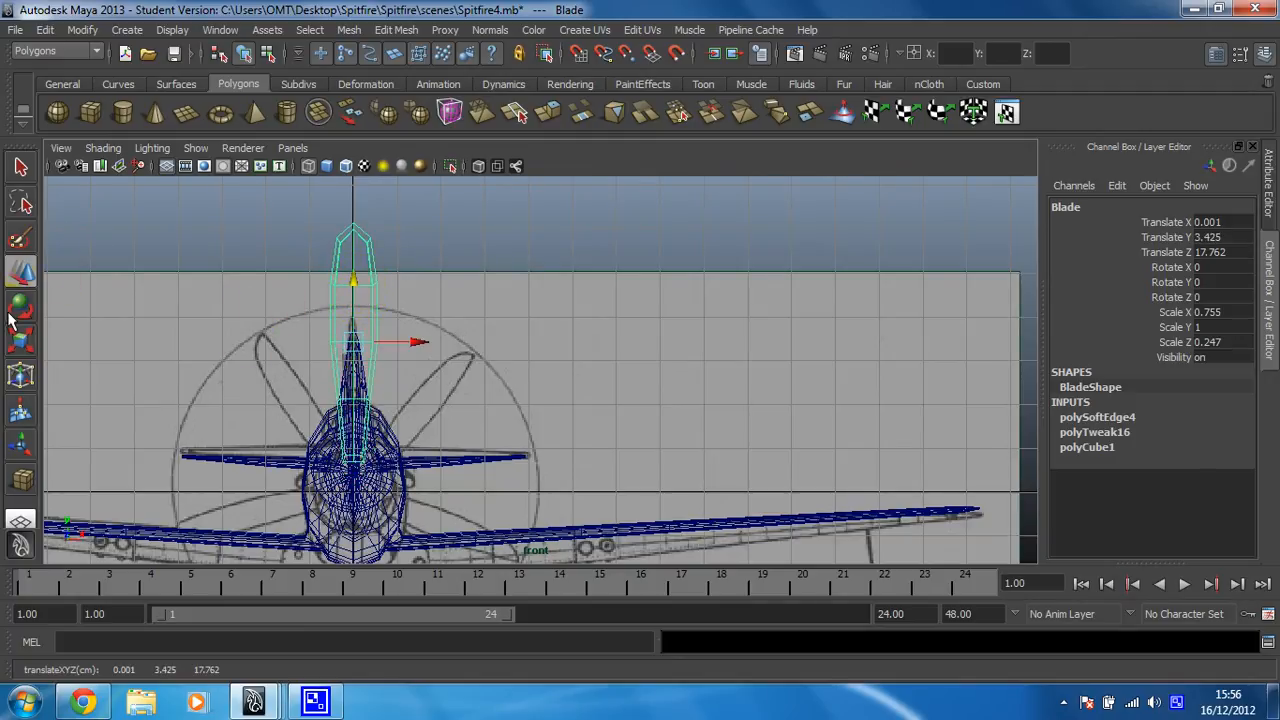
Step: Scale the blade uniformly down to about 0.551, 0.73, 0.18 and lower it to about Y 2.463 inside the propeller circle
click(21, 341)
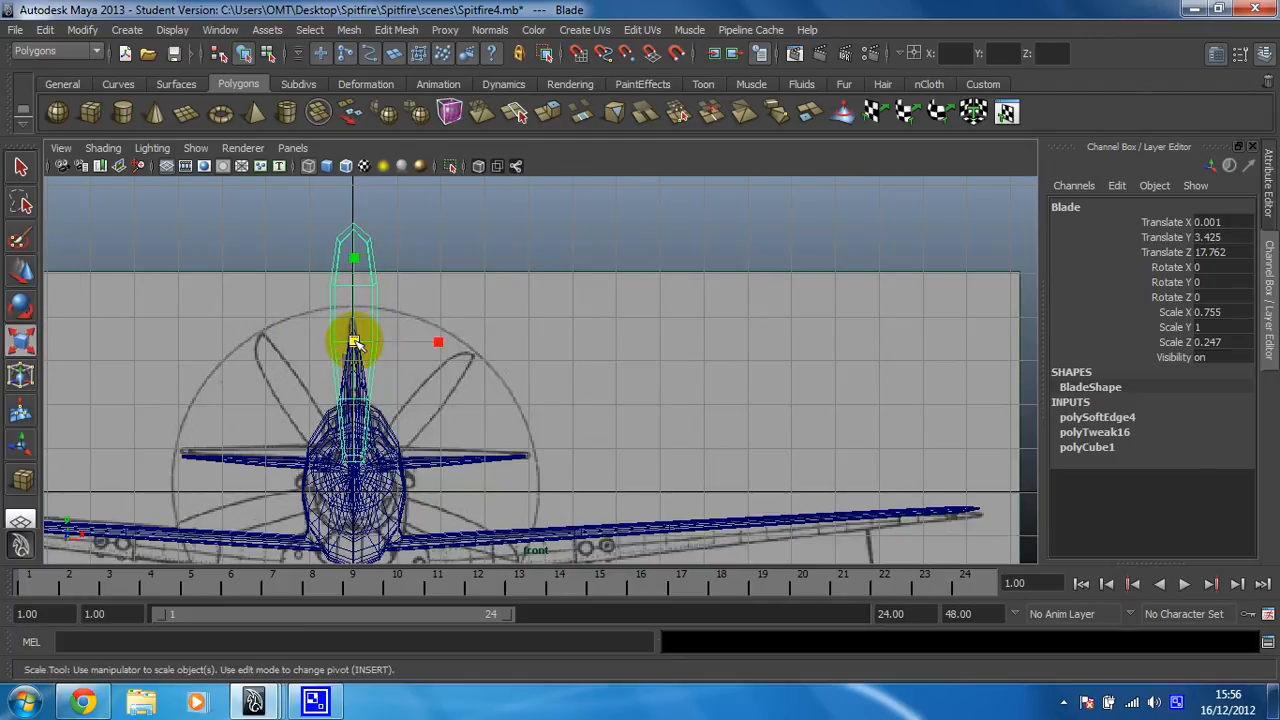
drag(354, 343, 312, 374)
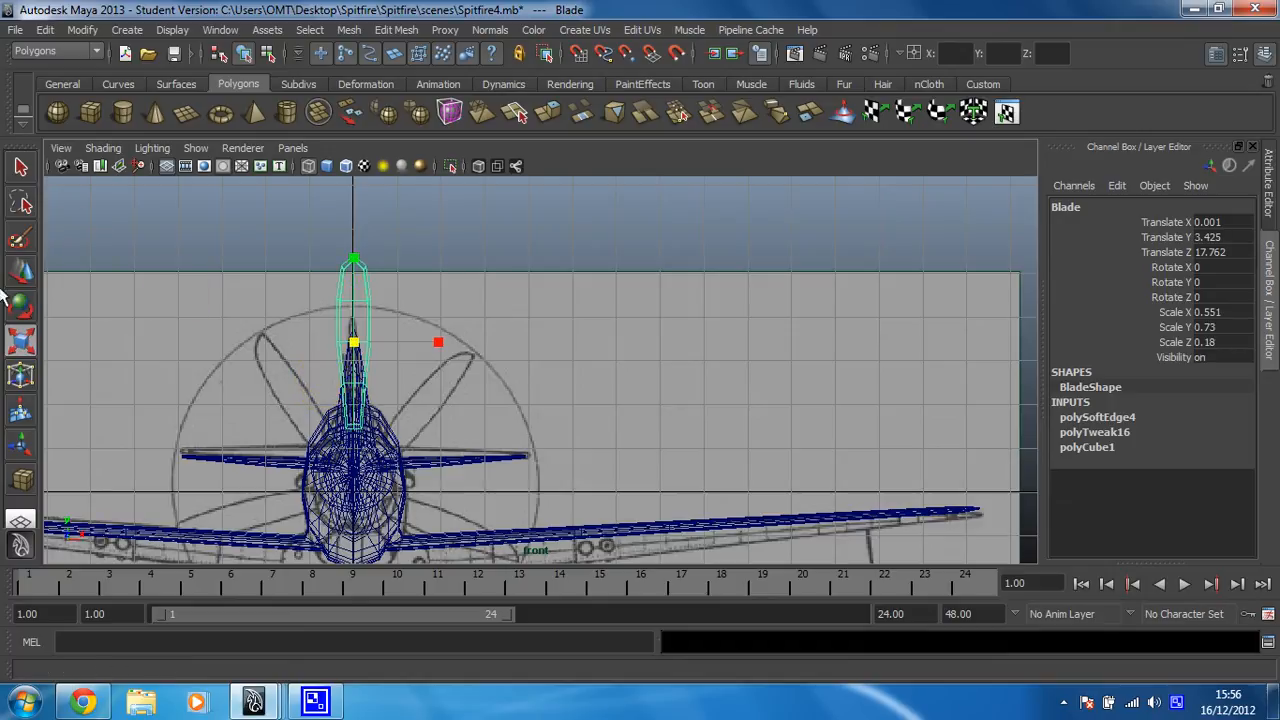
click(17, 283)
drag(354, 284, 353, 329)
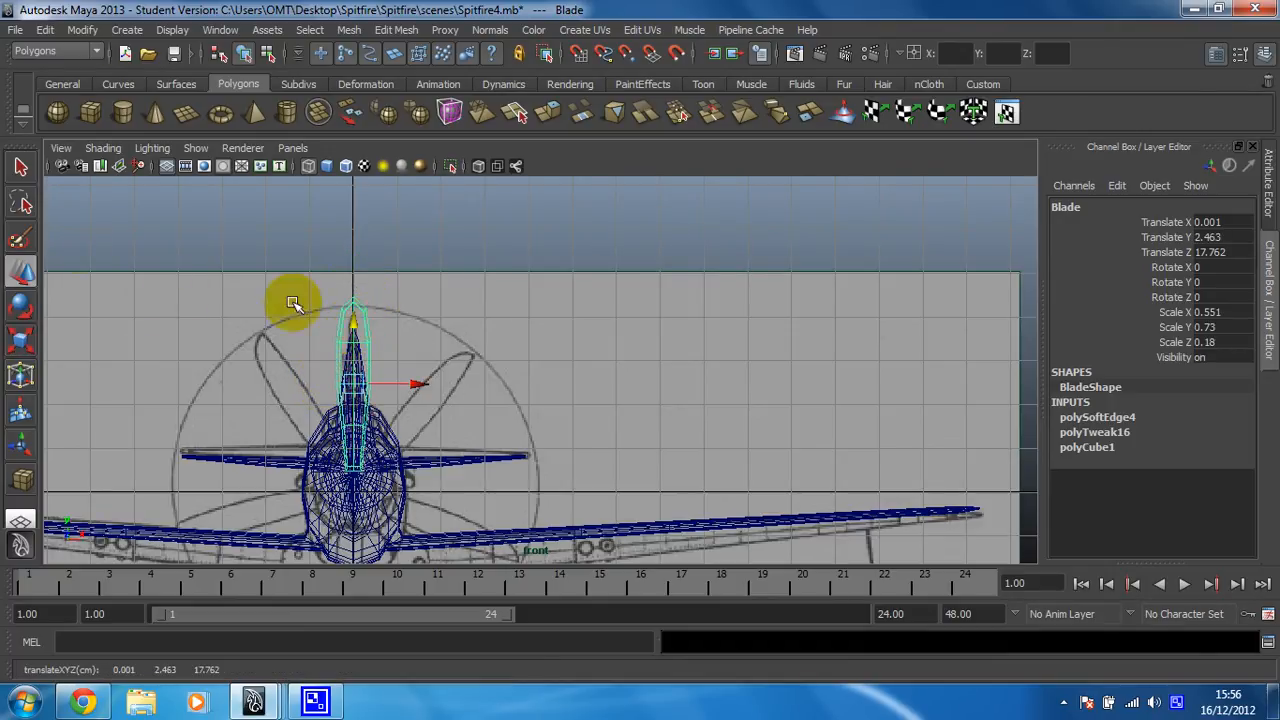
Step: Refine the blade's fit in the propeller circle, with Translate Y about 2.527 and scale about 0.464, 0.615, 0.152
click(17, 340)
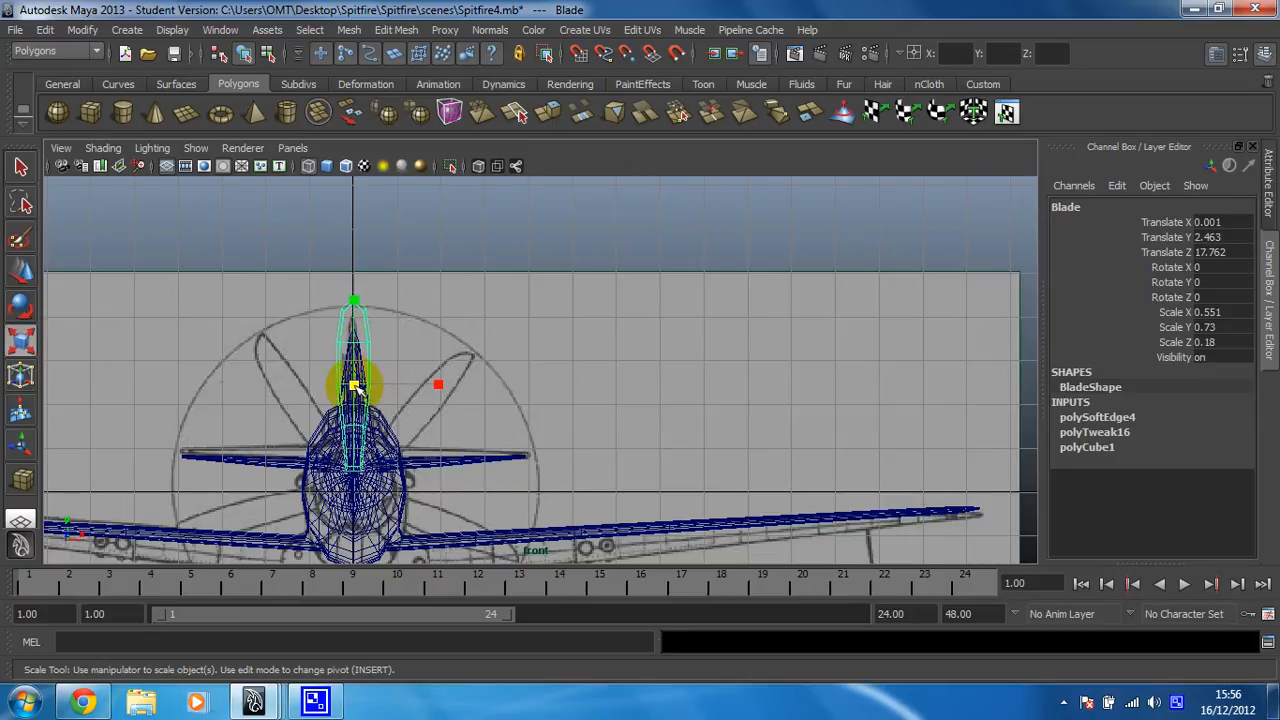
drag(355, 390, 347, 392)
click(28, 282)
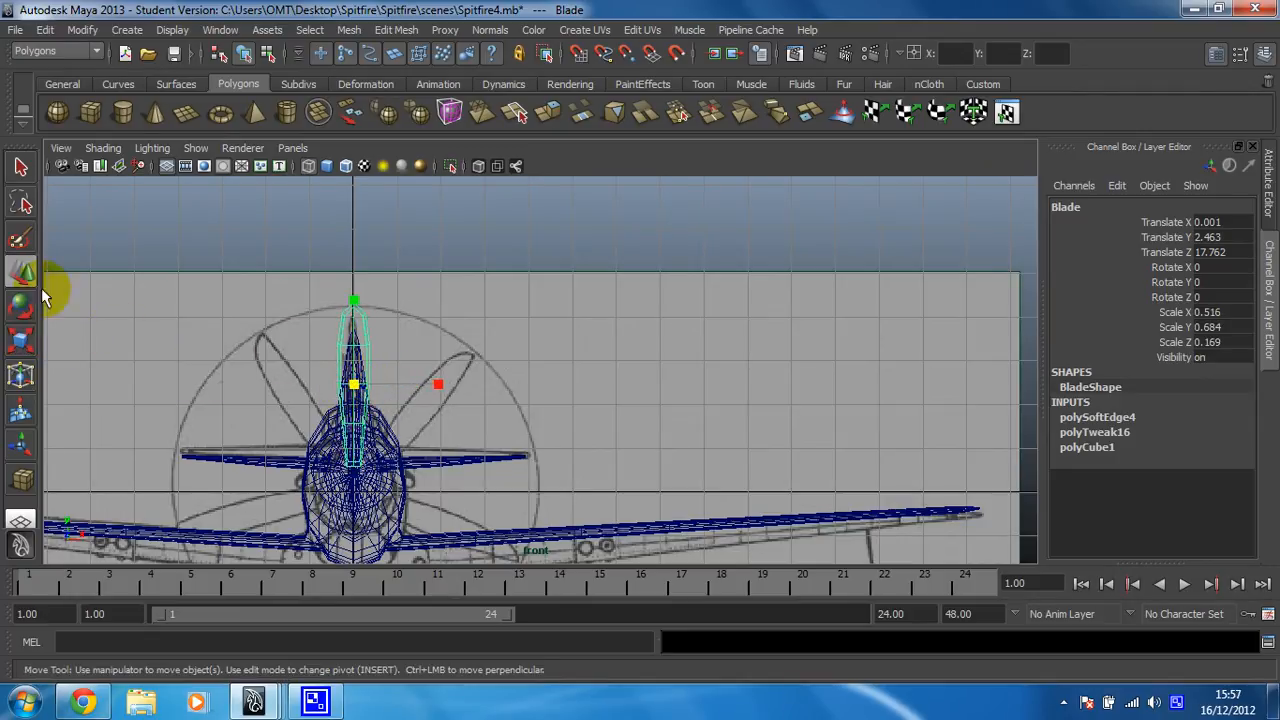
mouse_move(351, 316)
mouse_down()
mouse_move(352, 328)
mouse_move(352, 310)
mouse_up()
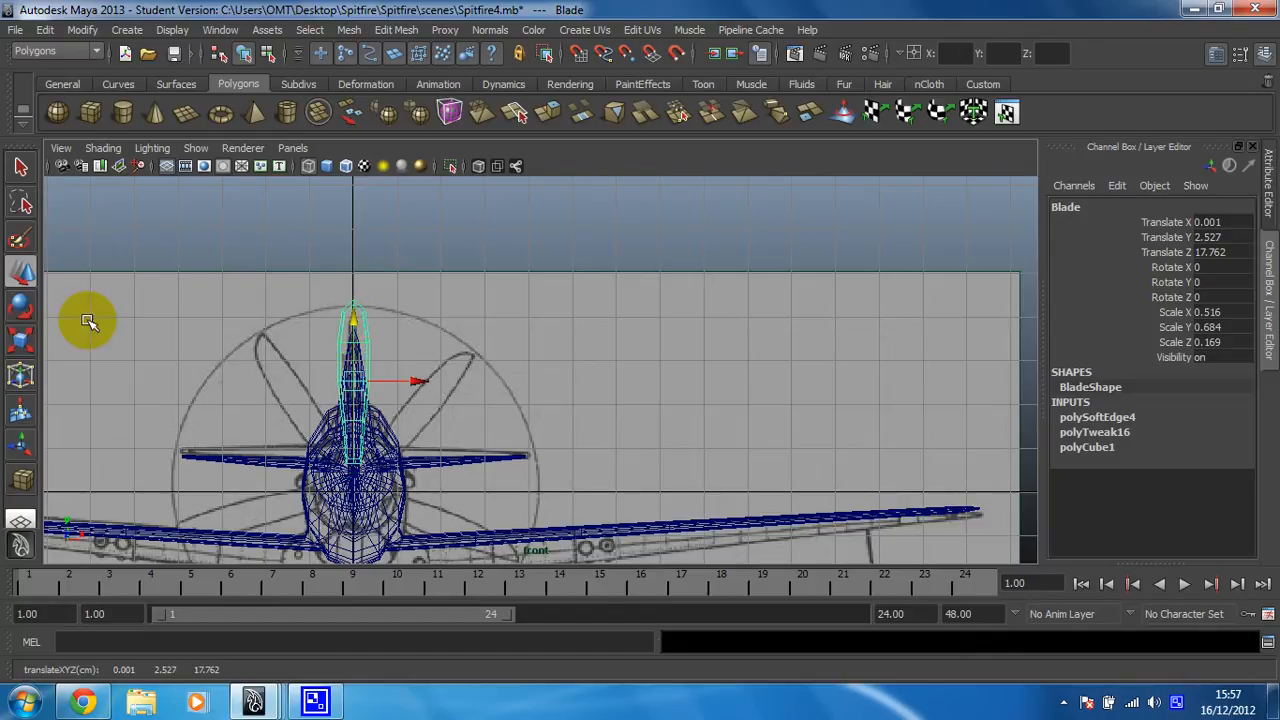
click(20, 340)
drag(344, 398, 180, 348)
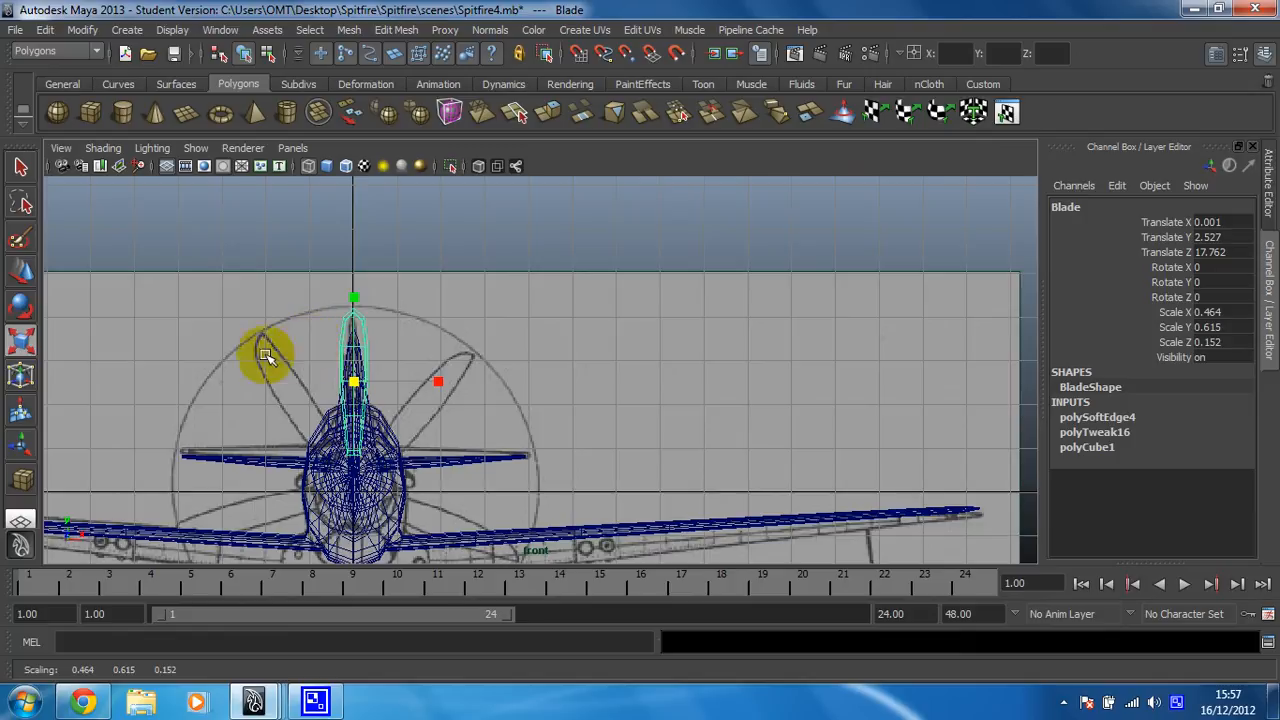
Step: In the side view, move the blade along Z to about 11.115, onto the blueprint's upper propeller blade
key(space)
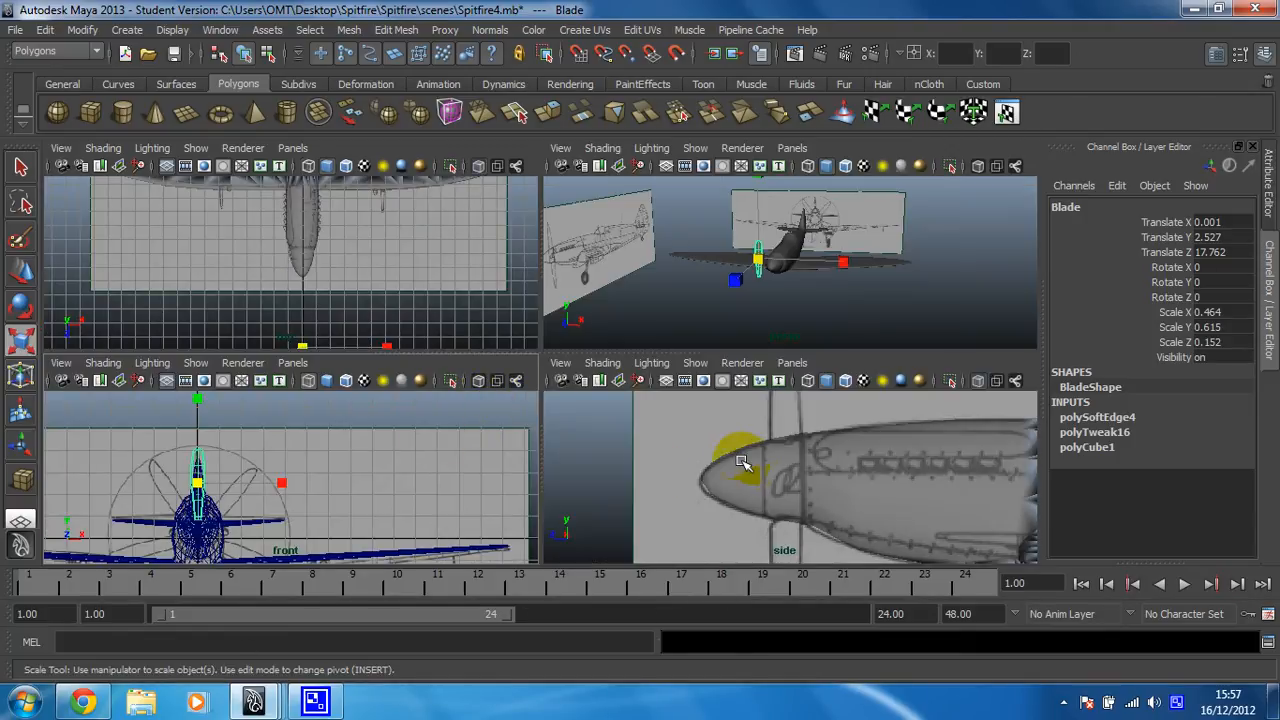
key(space)
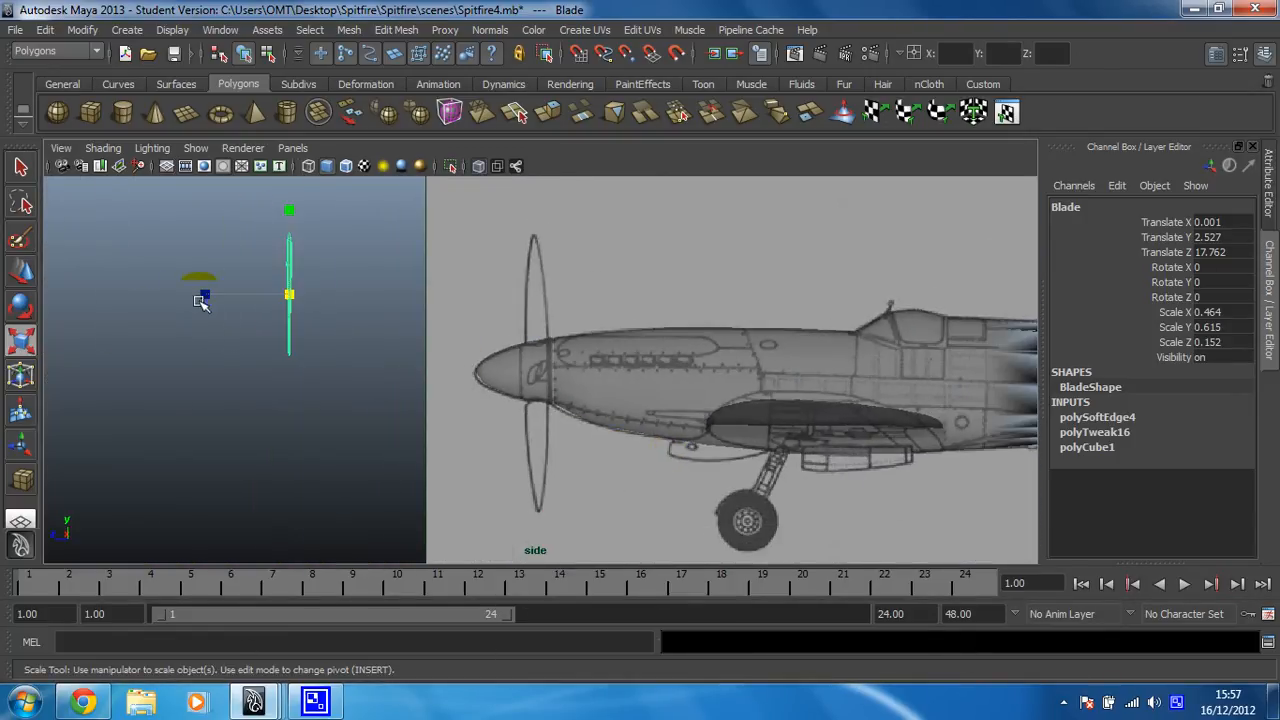
drag(206, 294, 345, 297)
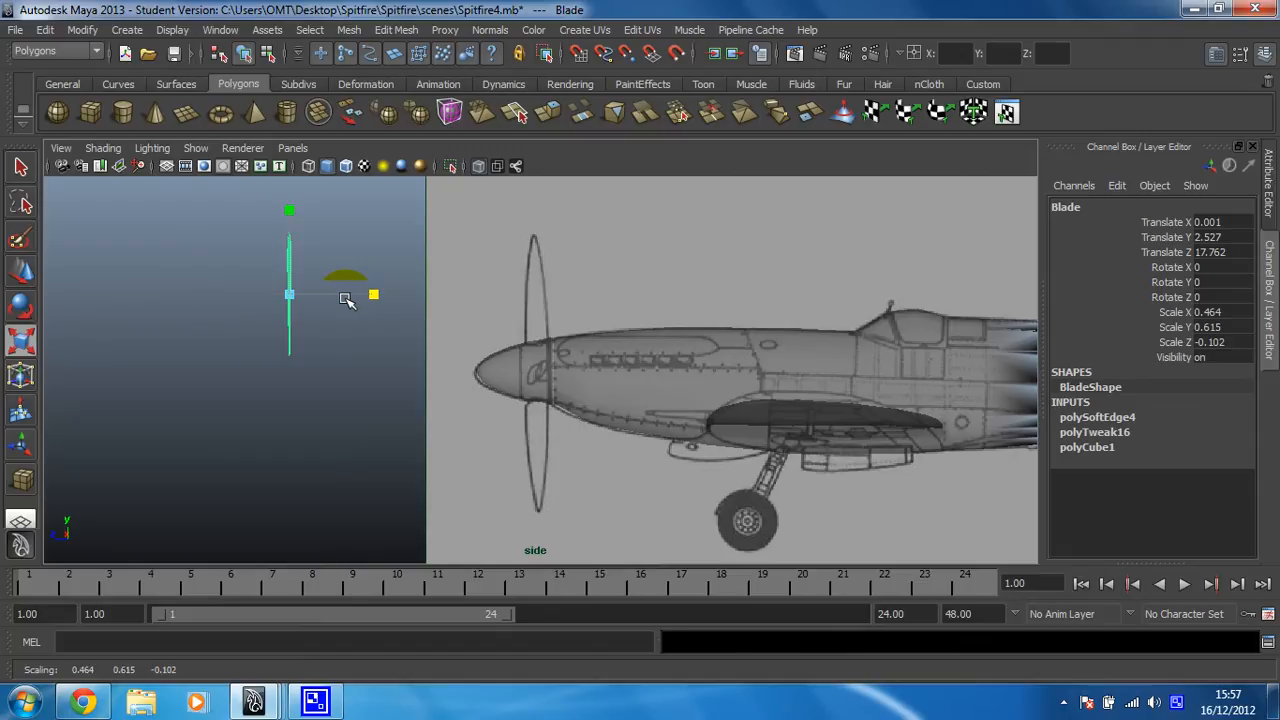
key(ctrl+z)
key(w)
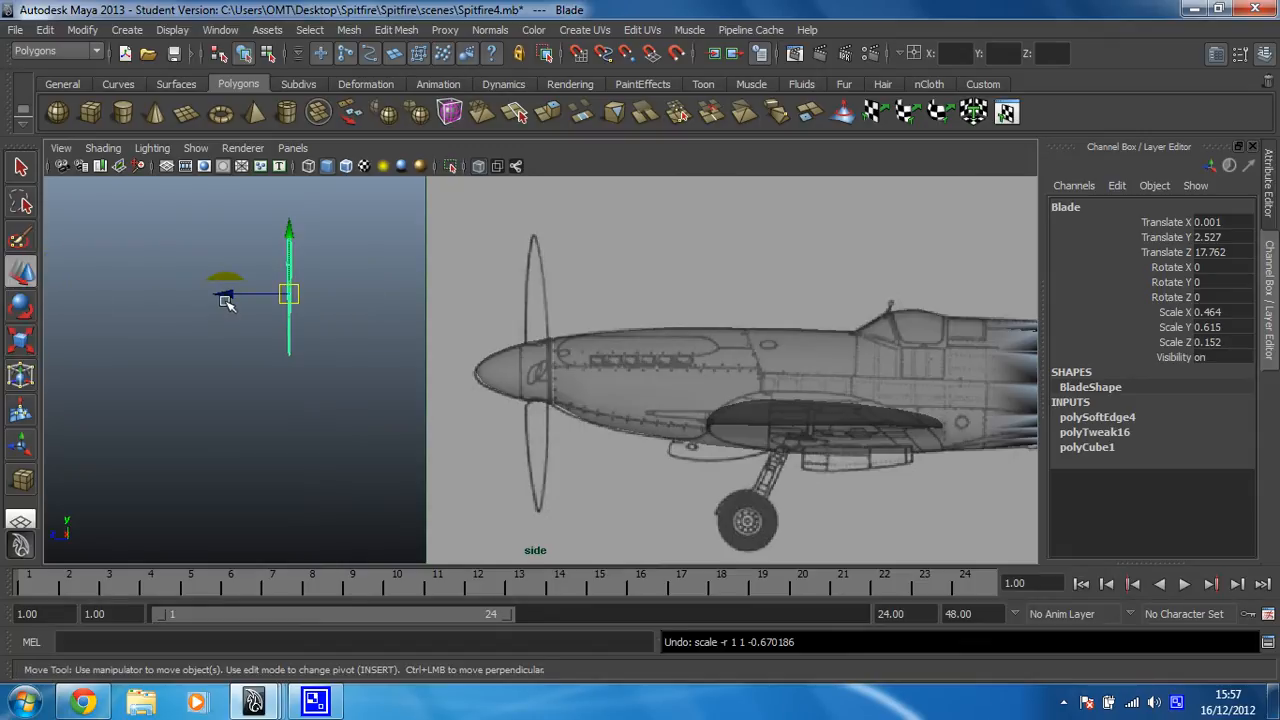
drag(224, 294, 470, 313)
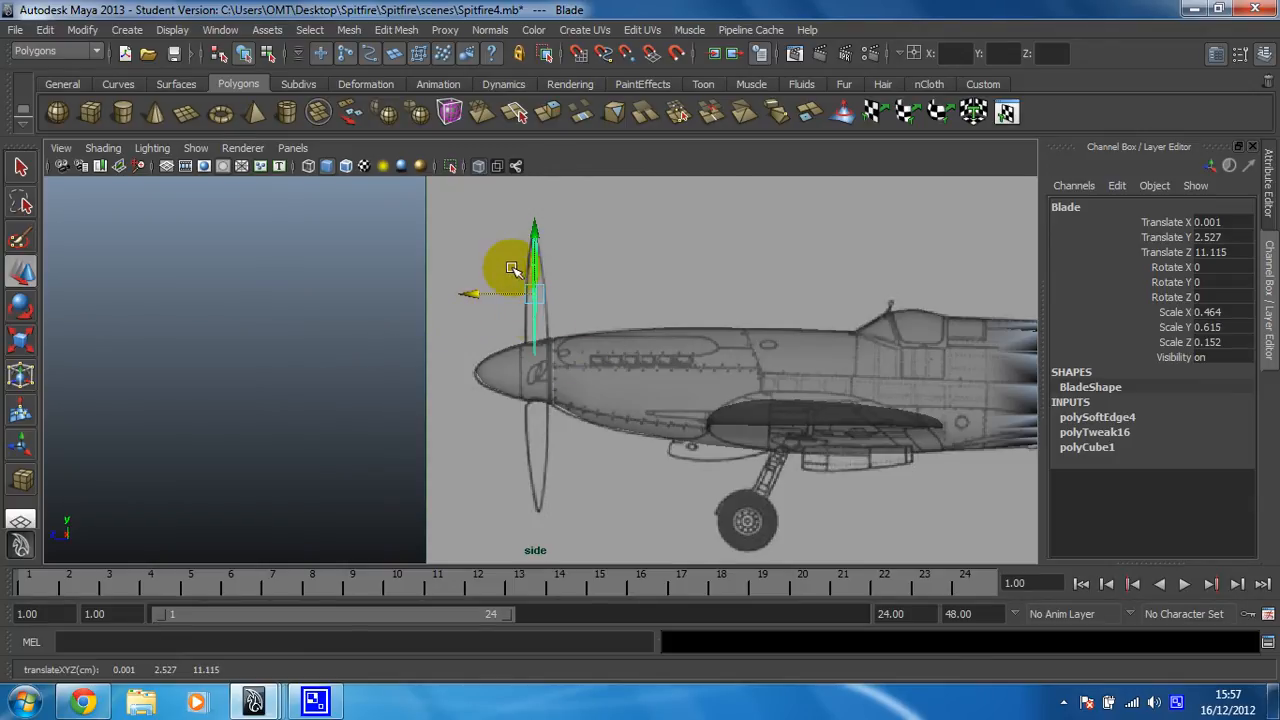
Step: Hide the aircraft body mesh in the perspective view, keeping the blade and nose cone displayed
key(space)
click(780, 258)
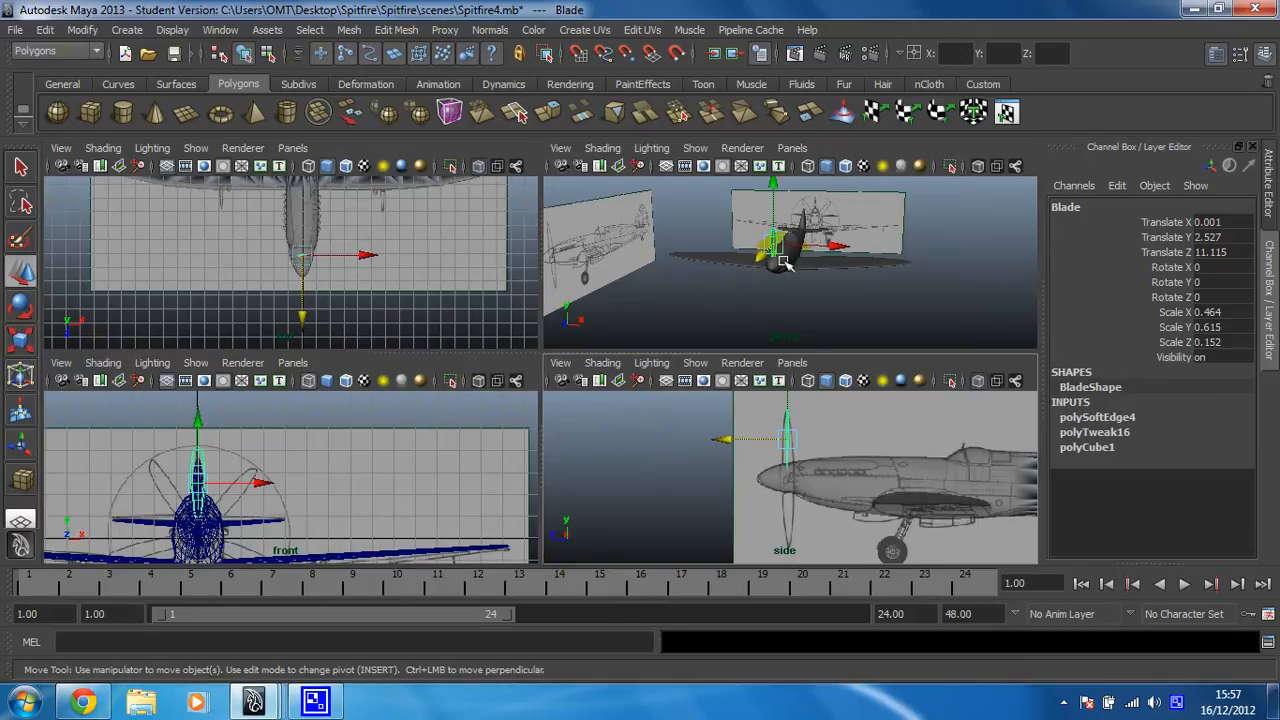
key(space)
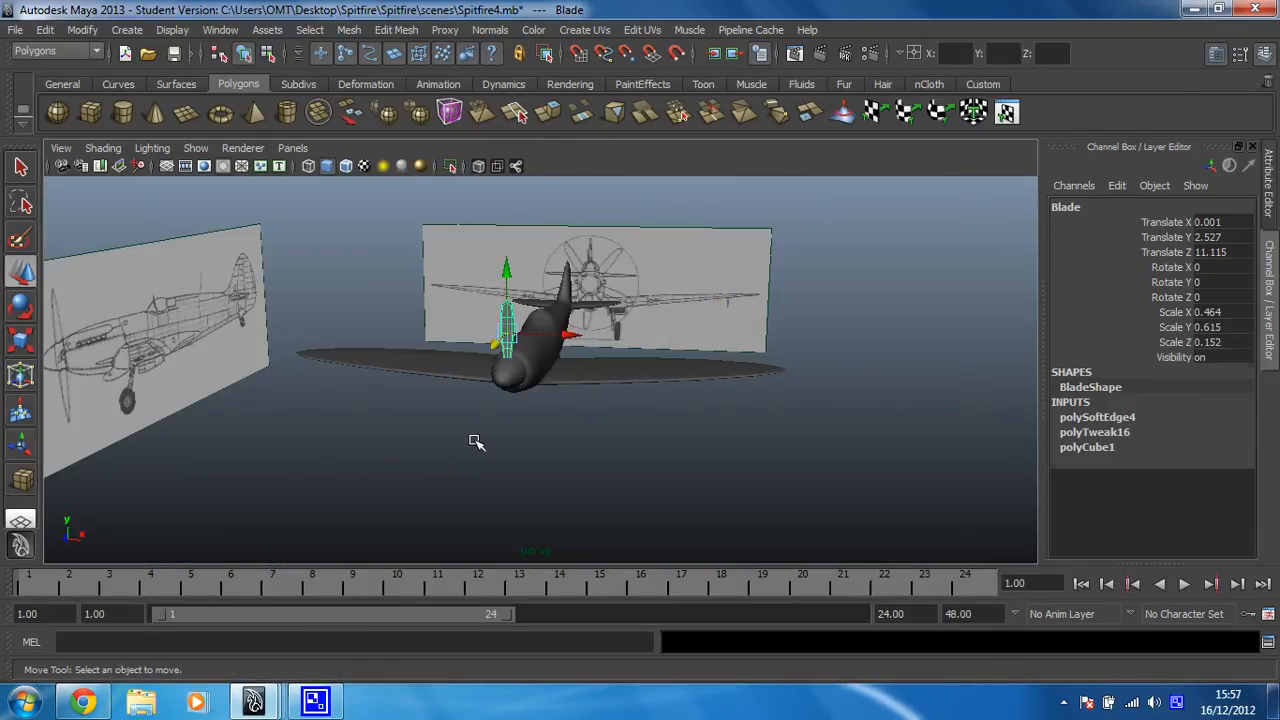
click(483, 437)
alt+drag(500, 420, 346, 423)
alt+right_drag(346, 423, 415, 392)
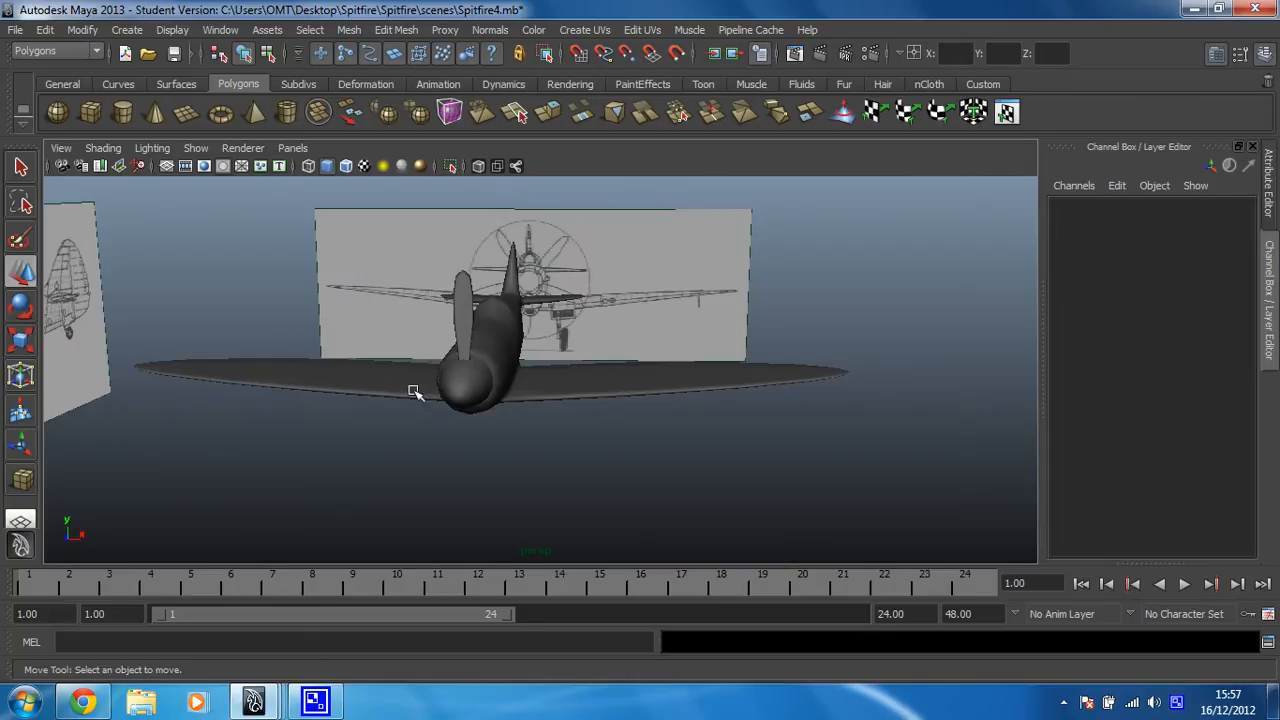
click(498, 346)
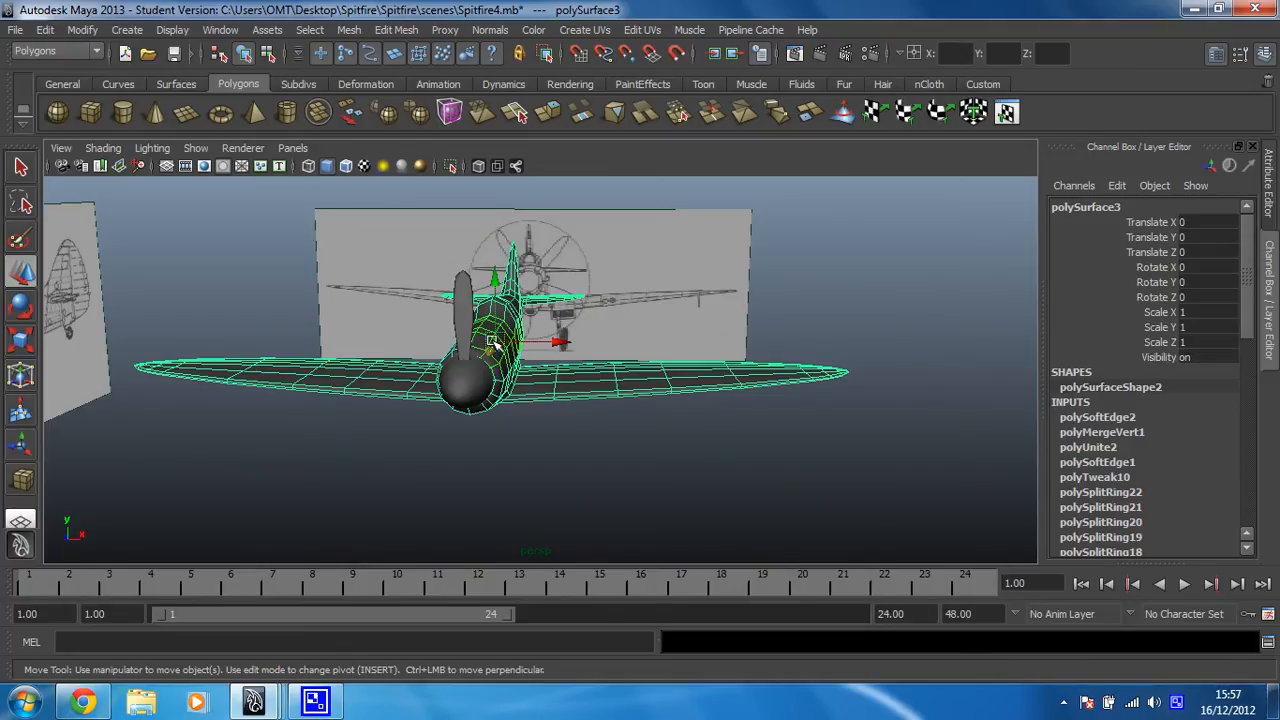
click(491, 337)
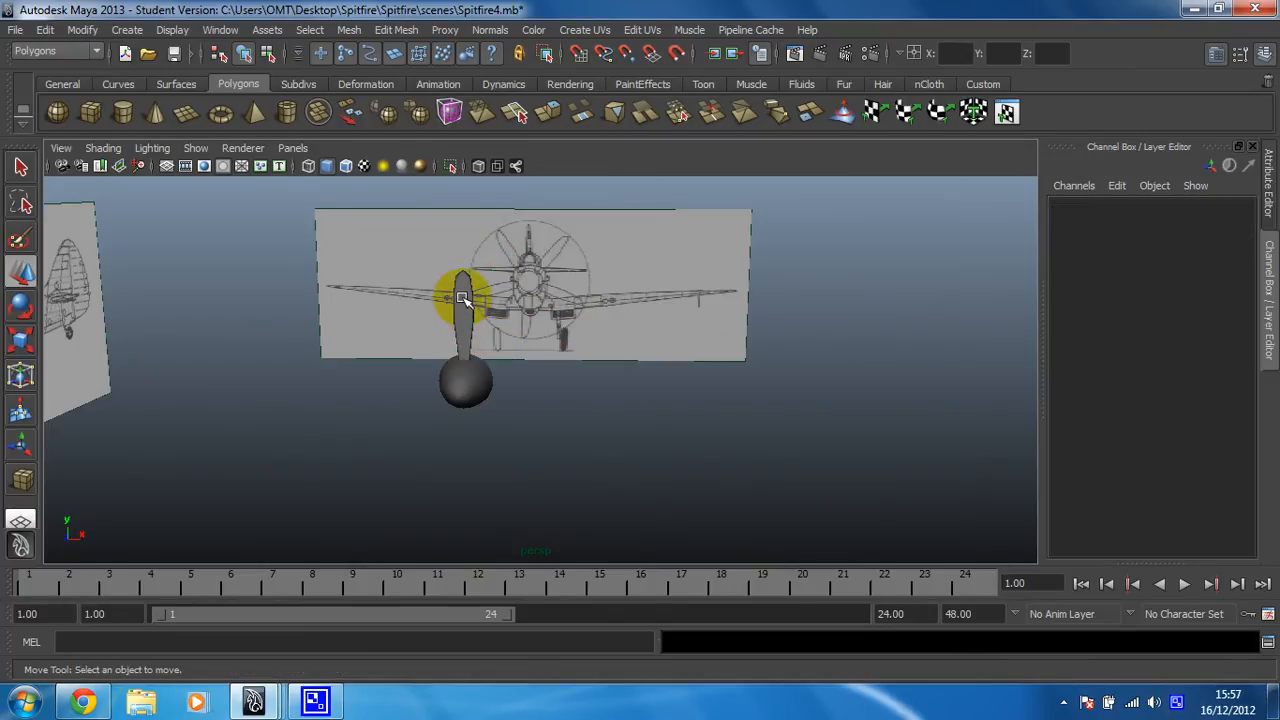
Step: In the front view, move the blade's pivot down to the nose cone's centre, at about Y 0.469
click(463, 298)
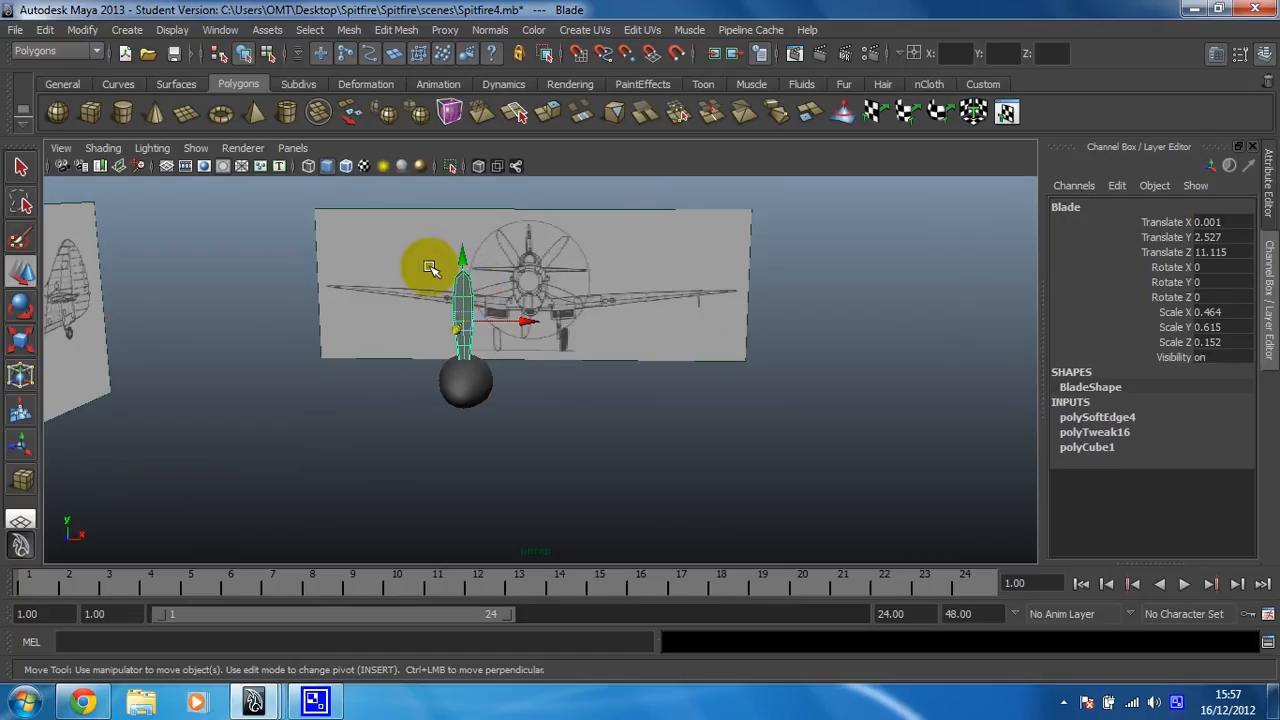
key(q)
key(w)
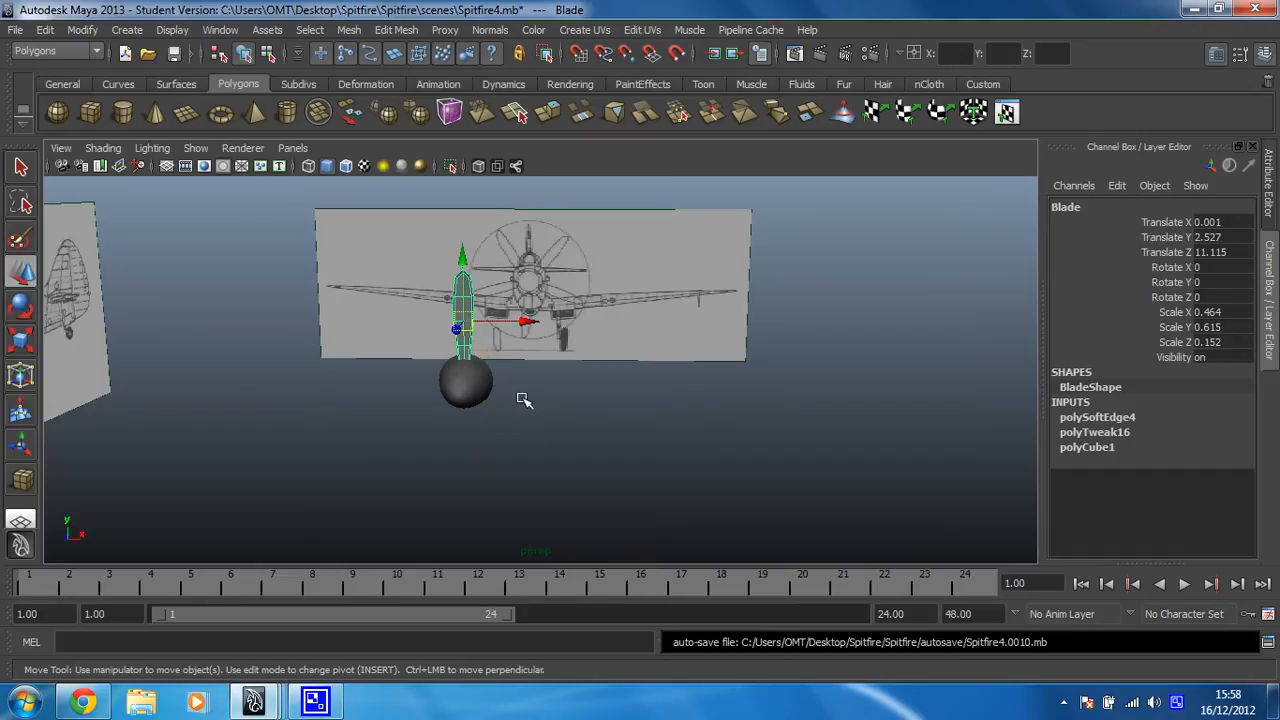
key(space)
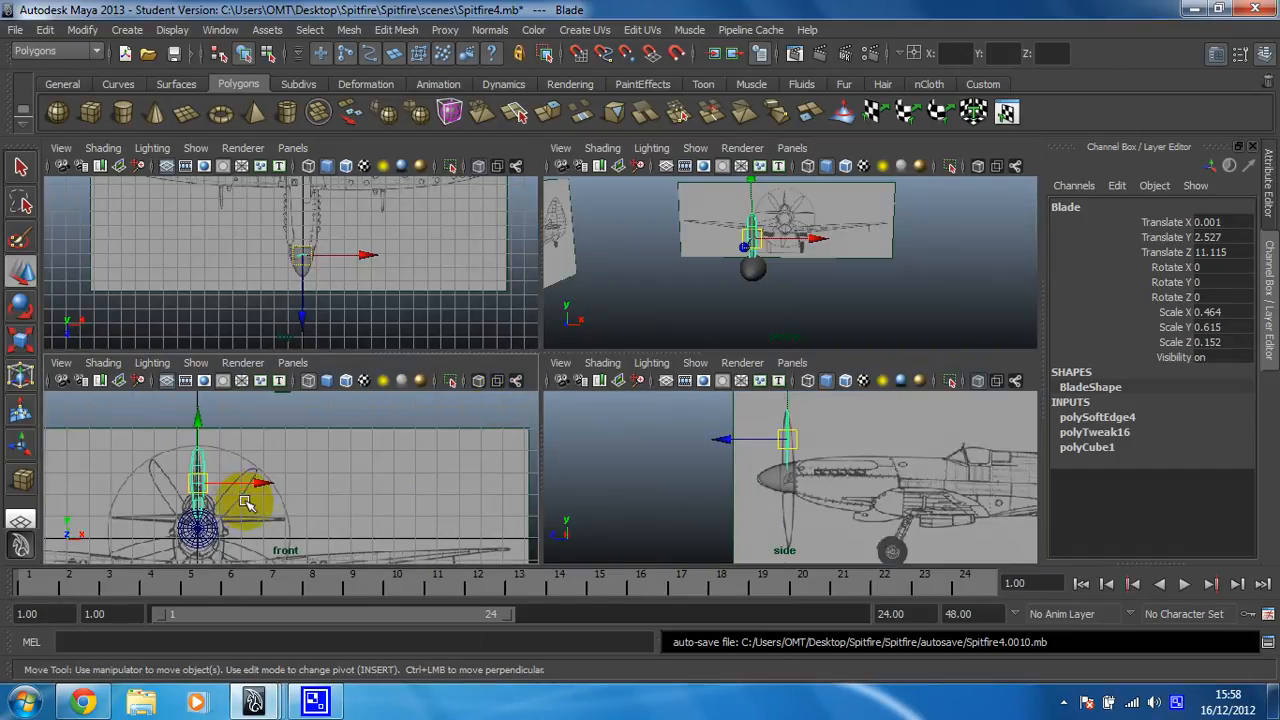
key(space)
alt+middle_drag(286, 457, 391, 423)
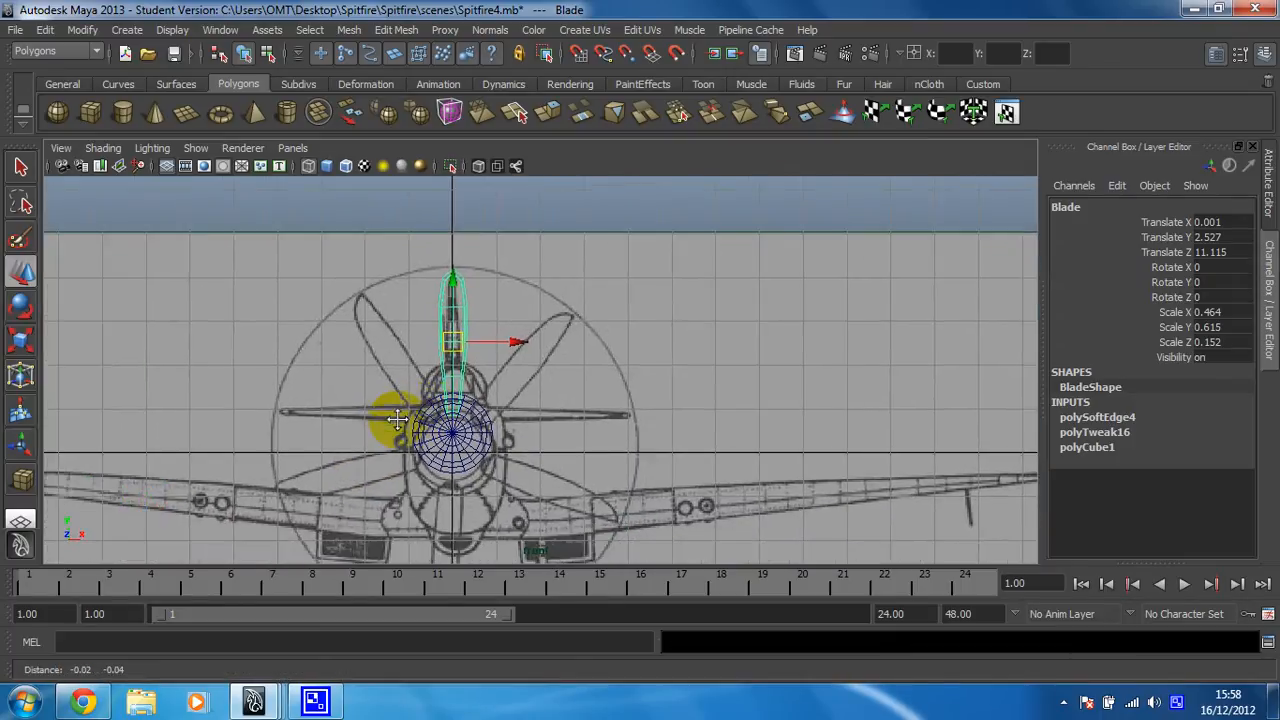
mouse_move(391, 423)
alt+right_down()
mouse_move(578, 425)
mouse_move(397, 420)
alt+right_up()
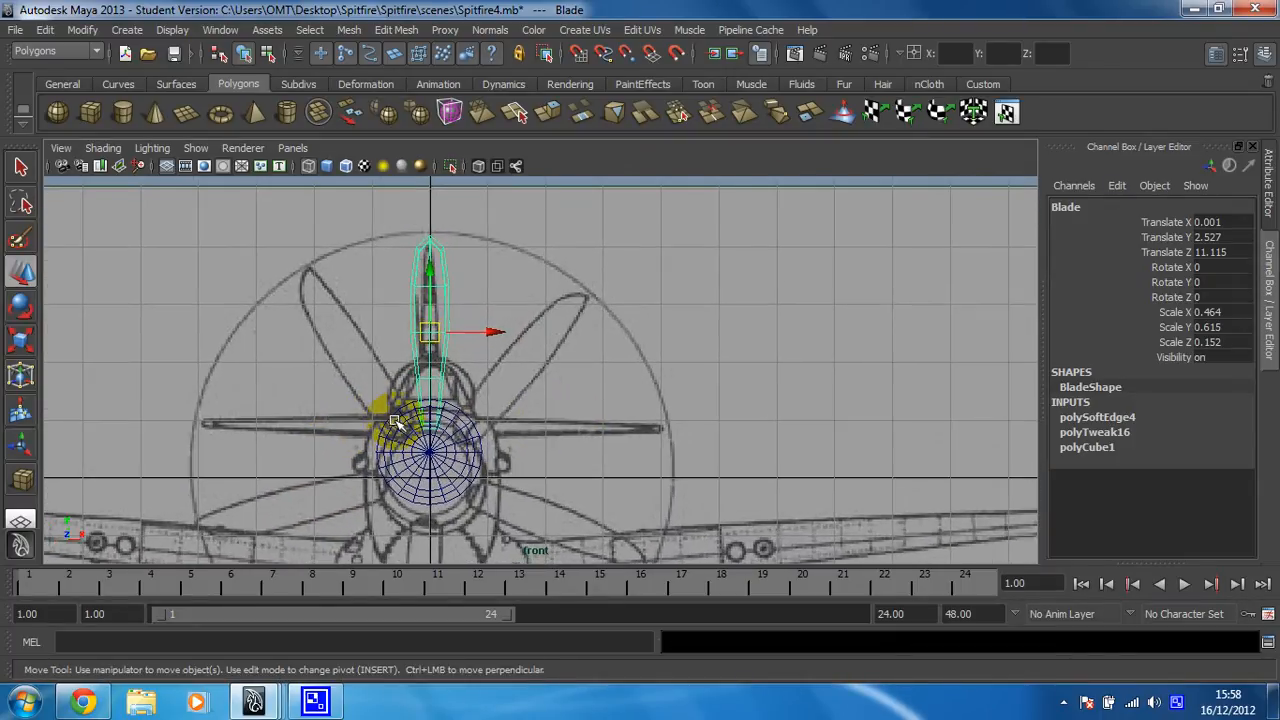
alt+middle_drag(443, 401, 498, 378)
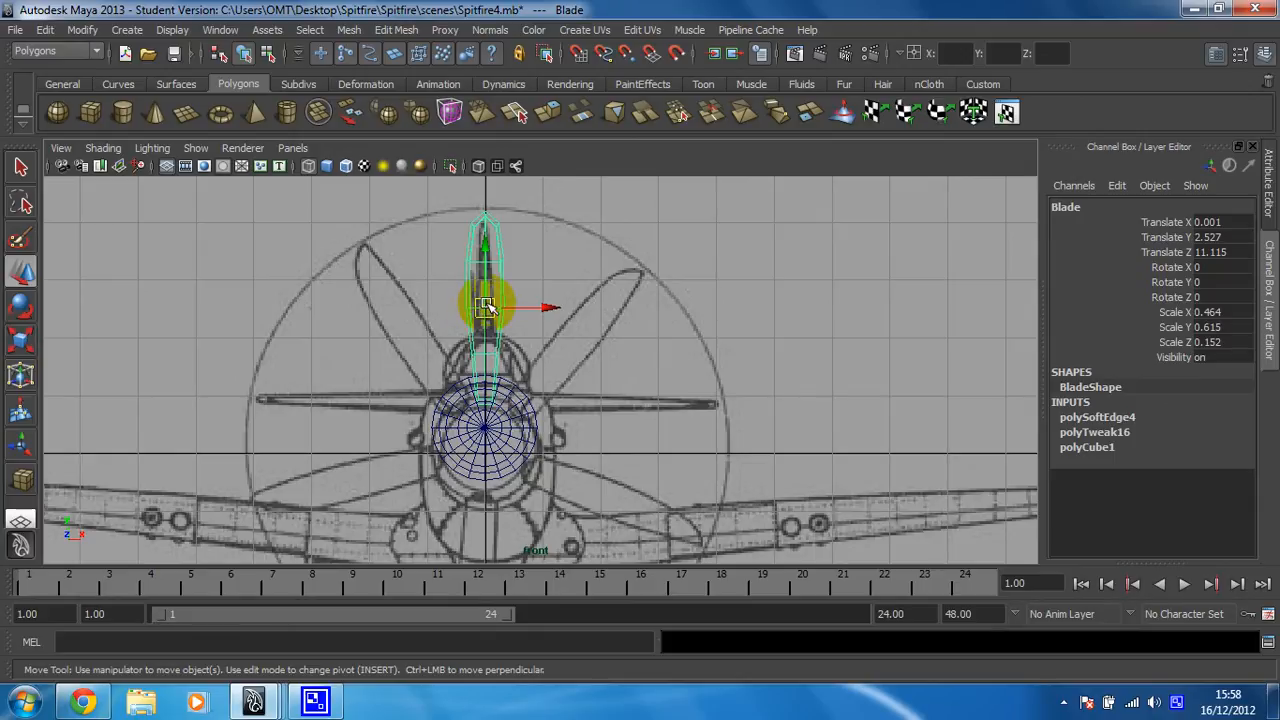
key(Insert)
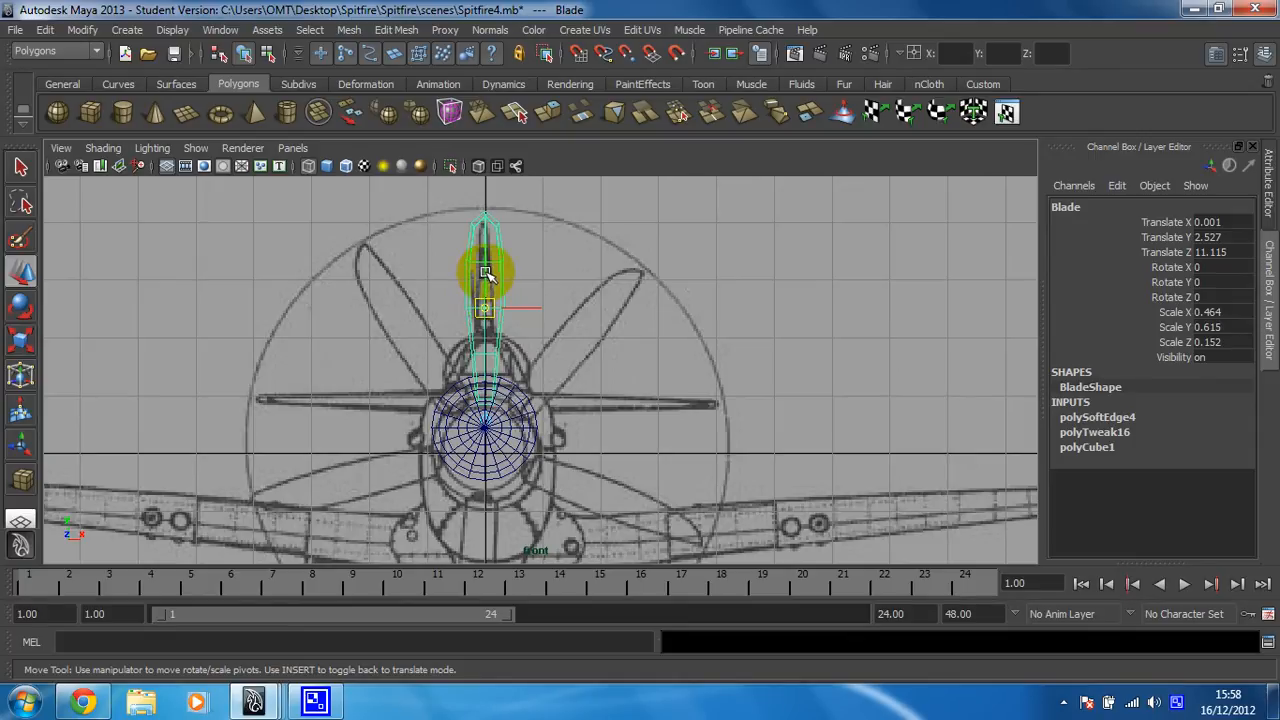
drag(485, 273, 487, 397)
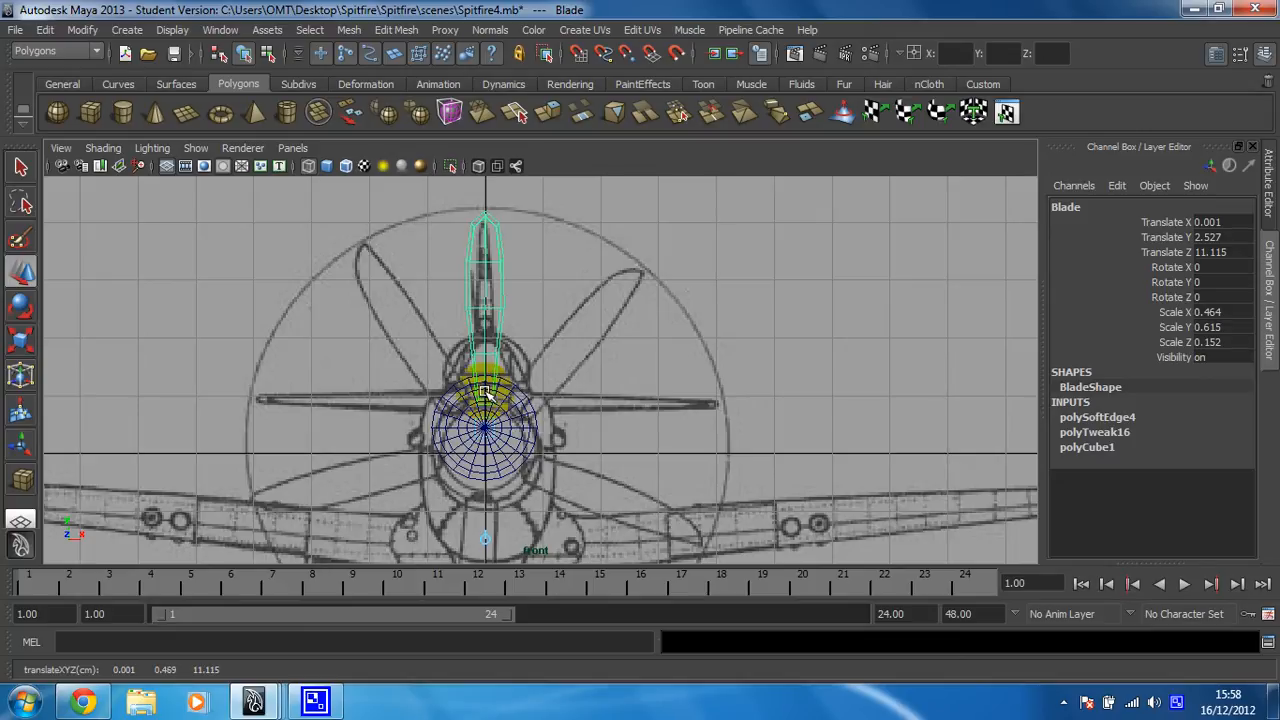
Step: Refine the blade's pivot onto the exact centre of the nose cone in the front view, at about X -0.011, Y 0.453
alt+right_drag(608, 436, 722, 401)
alt+middle_drag(534, 352, 654, 262)
alt+right_drag(548, 372, 735, 388)
click(638, 366)
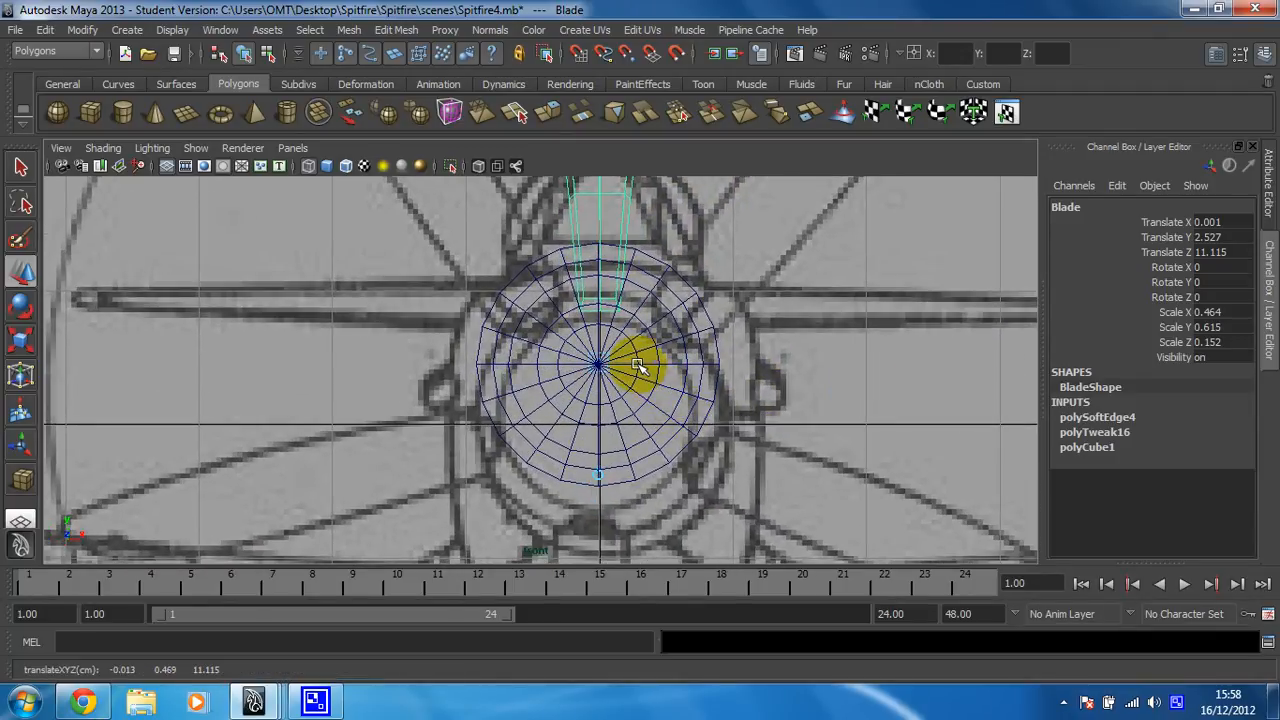
alt+right_drag(571, 371, 985, 405)
alt+middle_drag(608, 357, 523, 366)
alt+right_drag(606, 363, 984, 430)
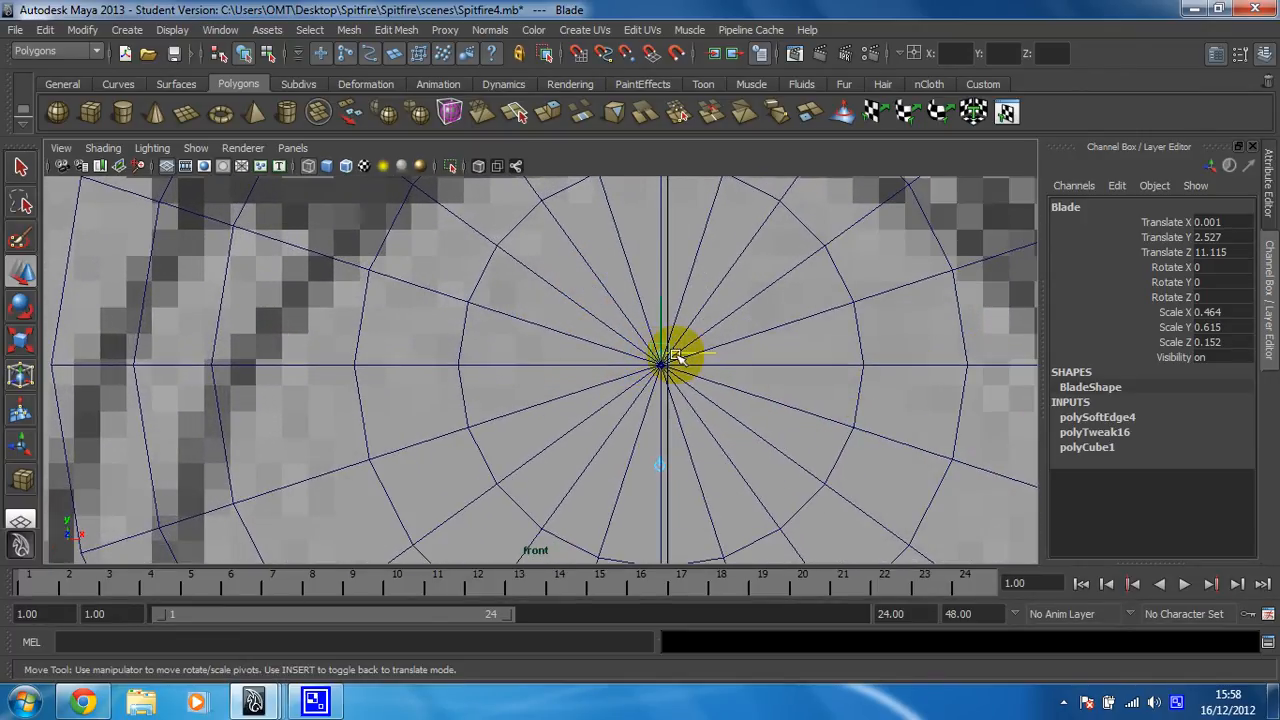
drag(697, 357, 692, 357)
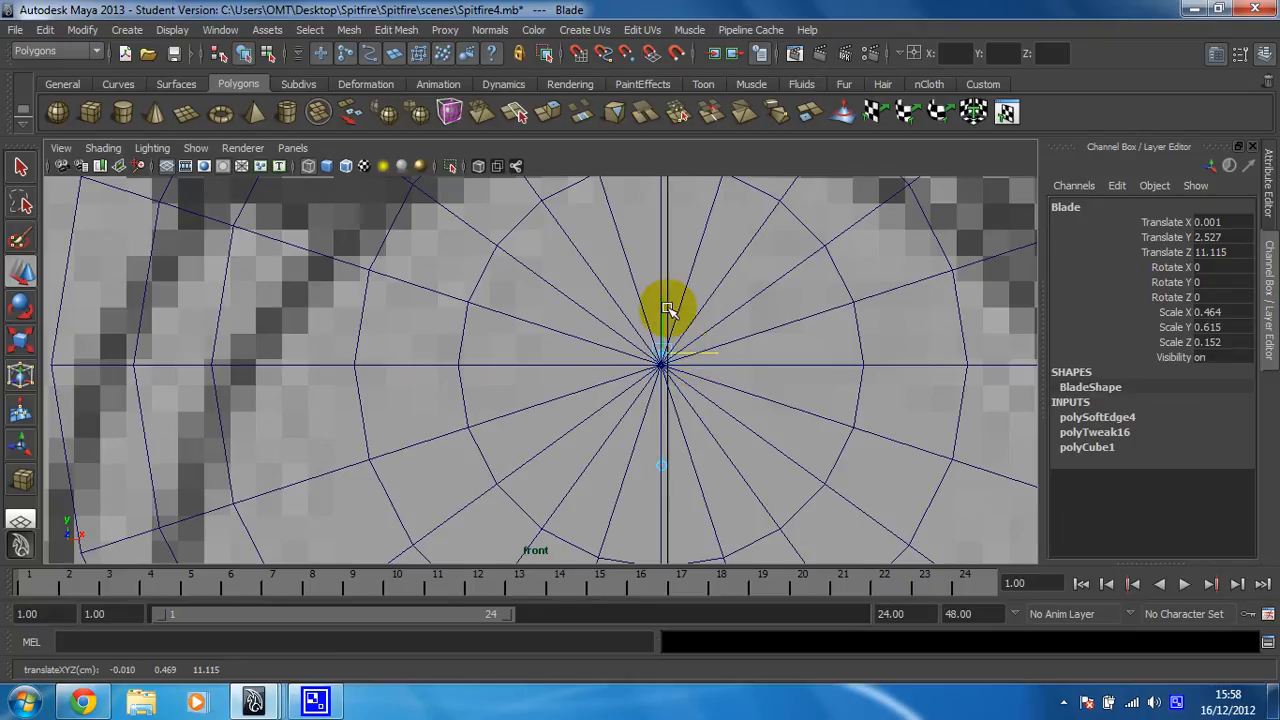
key(Insert)
click(663, 318)
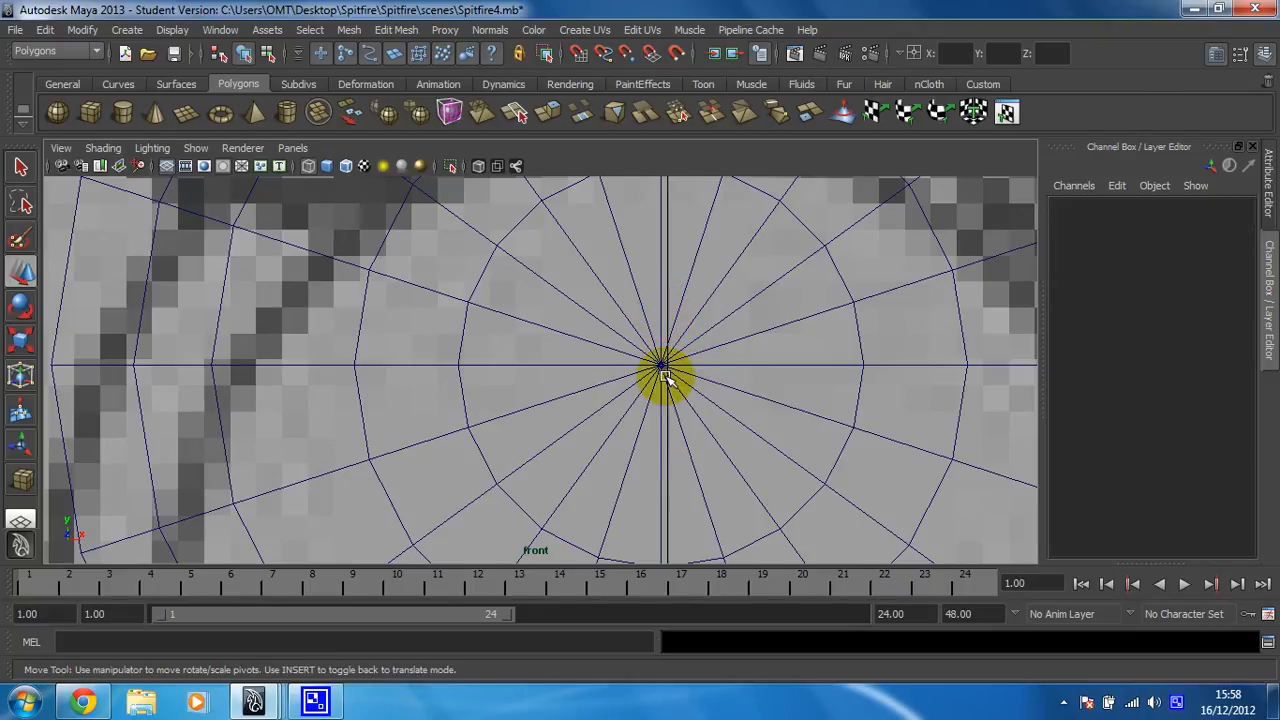
click(648, 343)
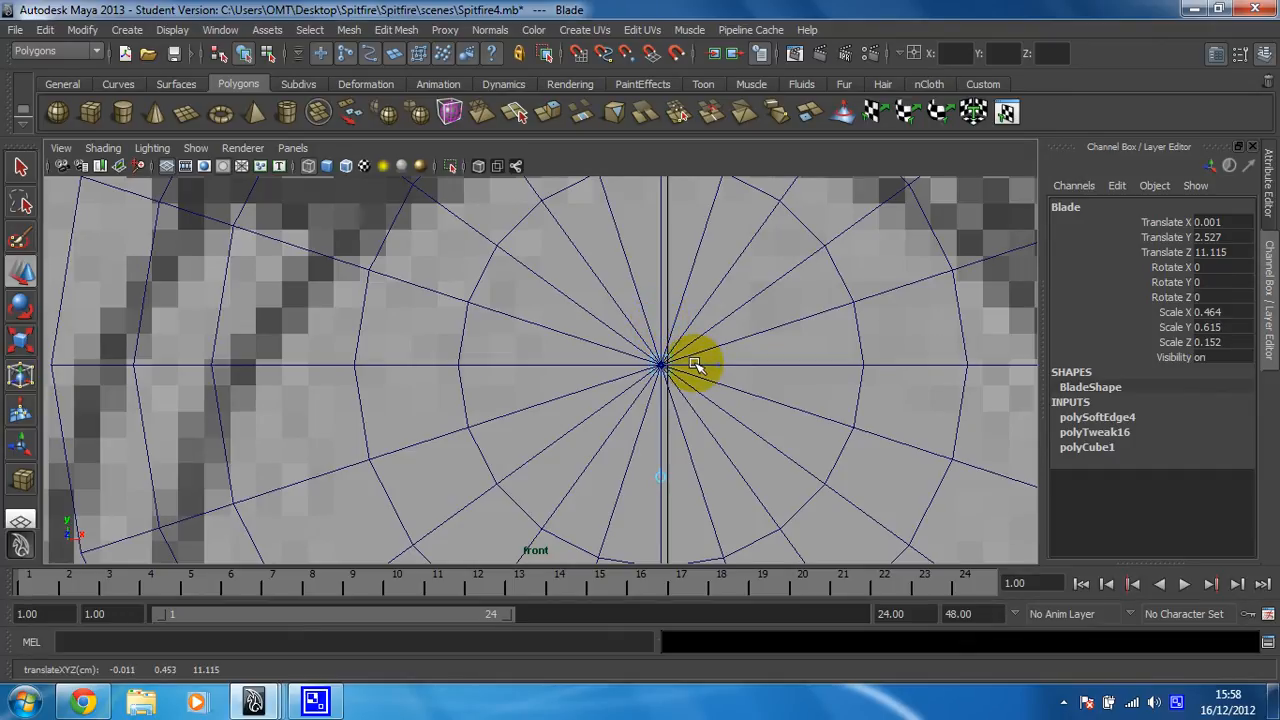
alt+right_drag(766, 300, 385, 342)
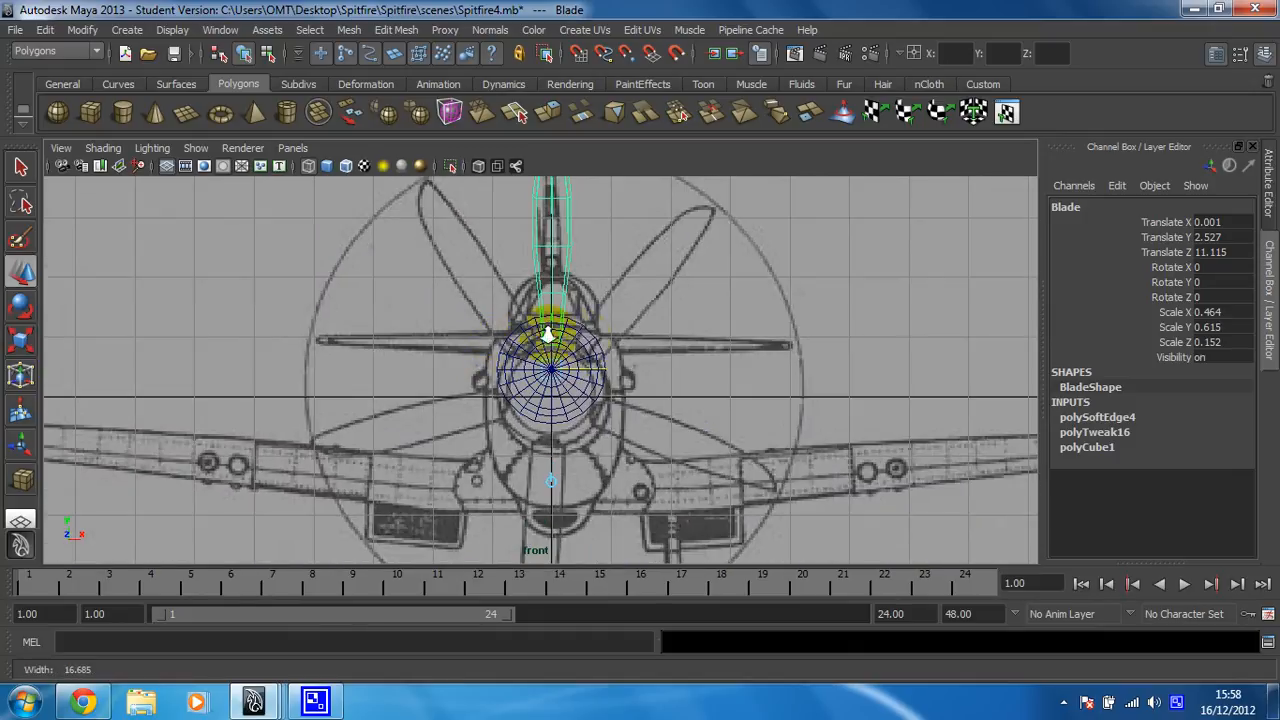
alt+right_drag(546, 334, 386, 349)
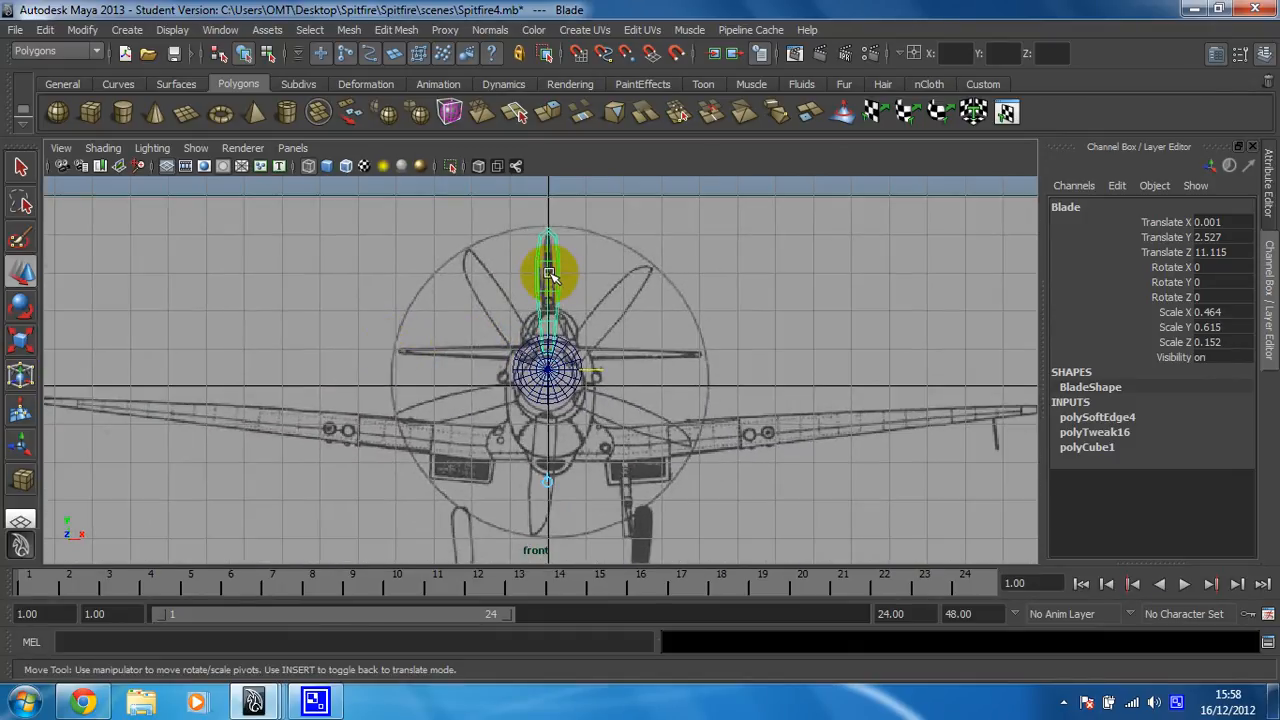
key(Insert)
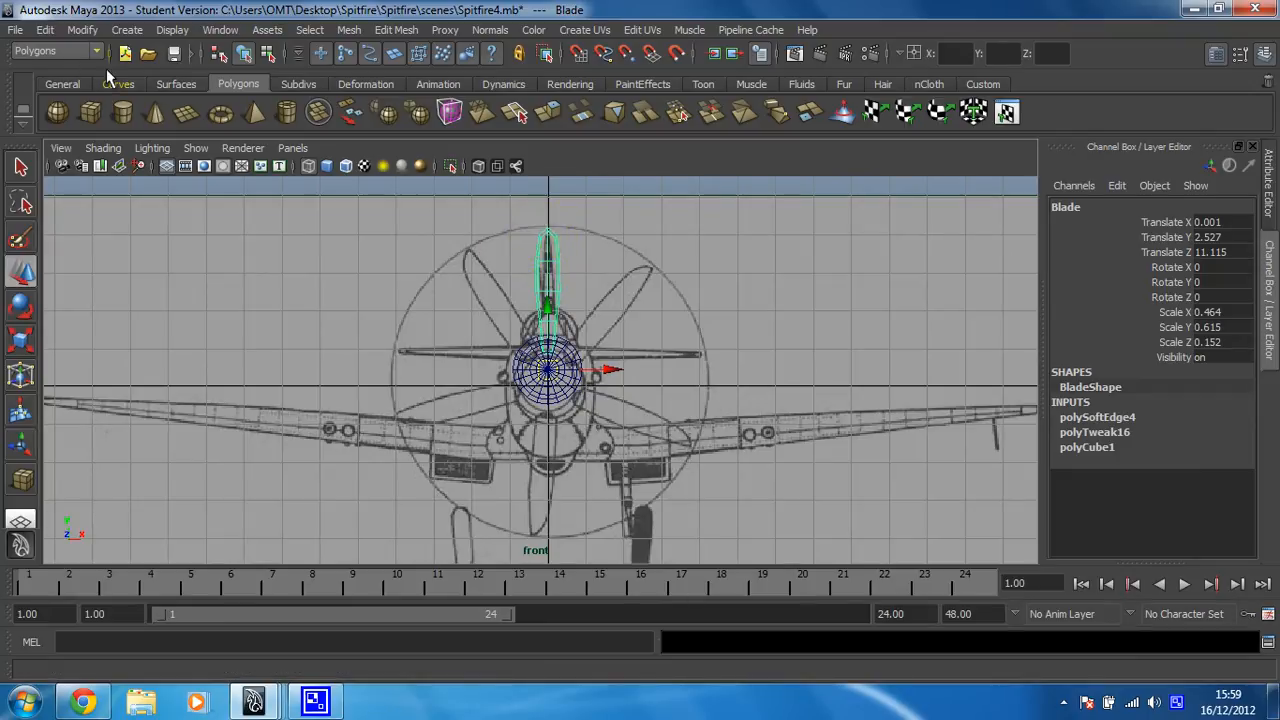
Step: Duplicate the upper blade and set the copy's Rotate Z to -90
key(ctrl+d)
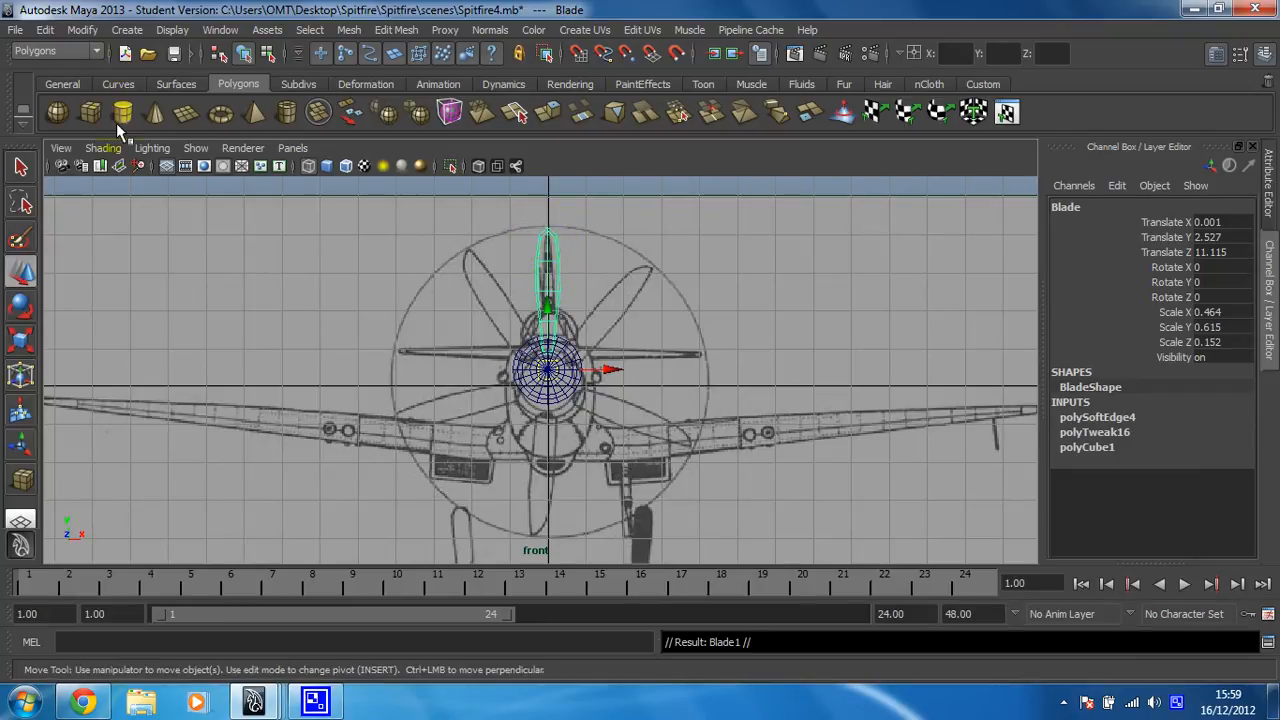
click(20, 305)
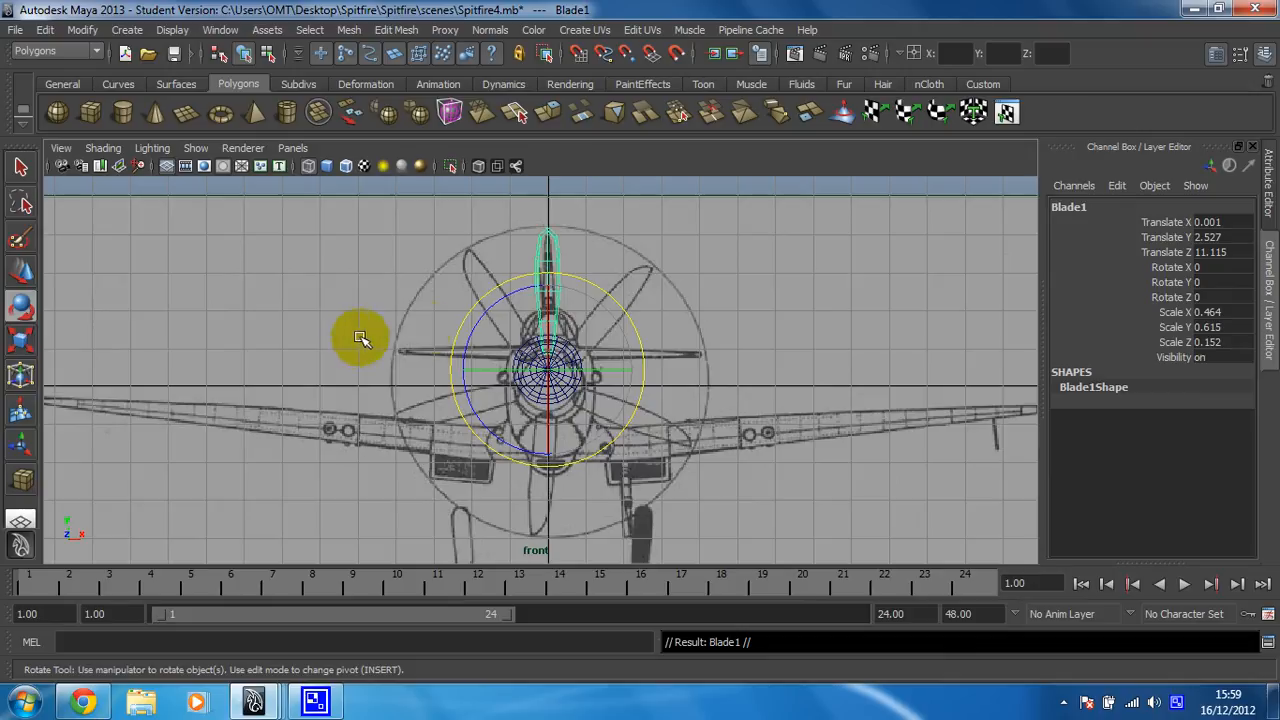
drag(585, 280, 990, 336)
double_click(1206, 297)
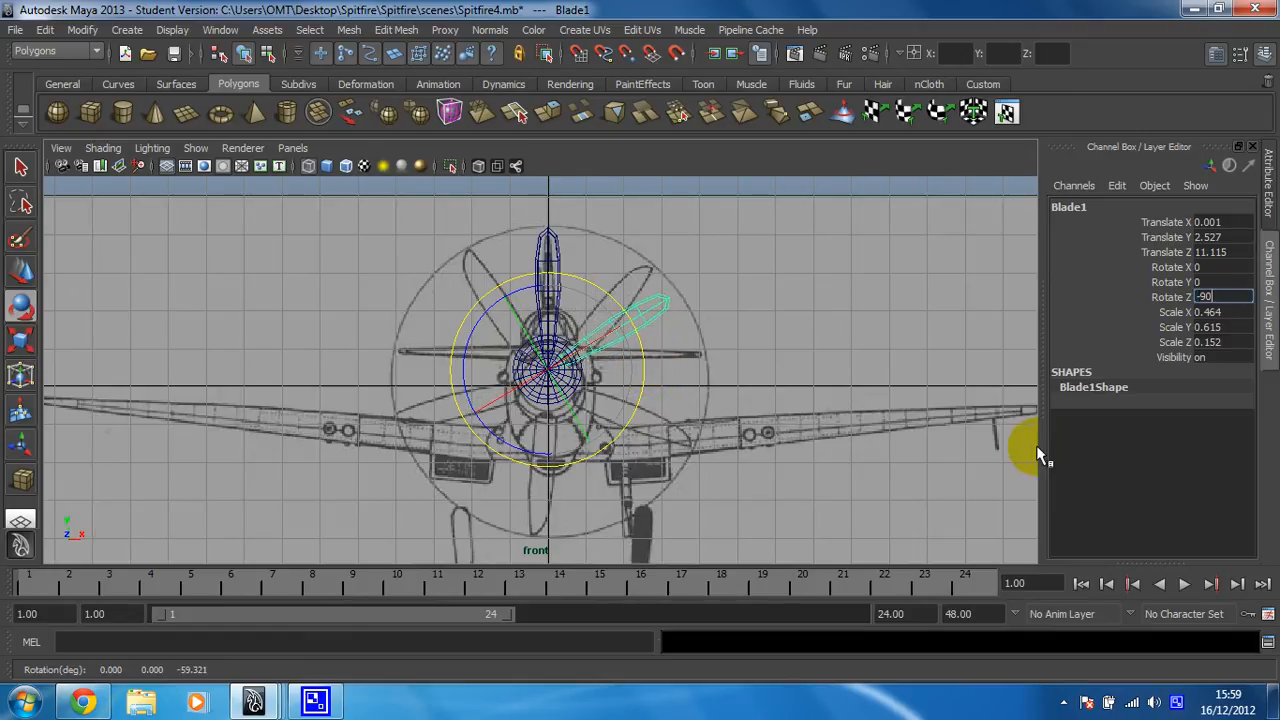
key(Return)
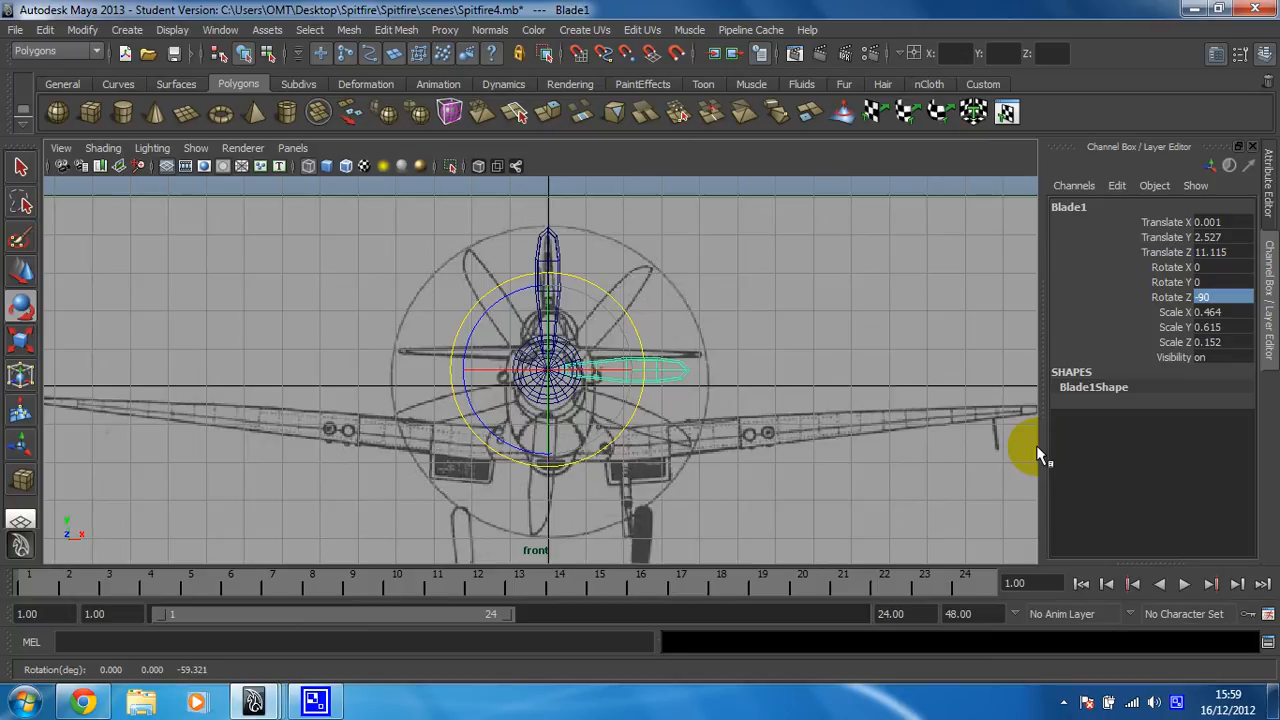
Step: Duplicate the horizontal blade and set the new copy's Rotate Z to -180 for the lower blade
key(ctrl+d)
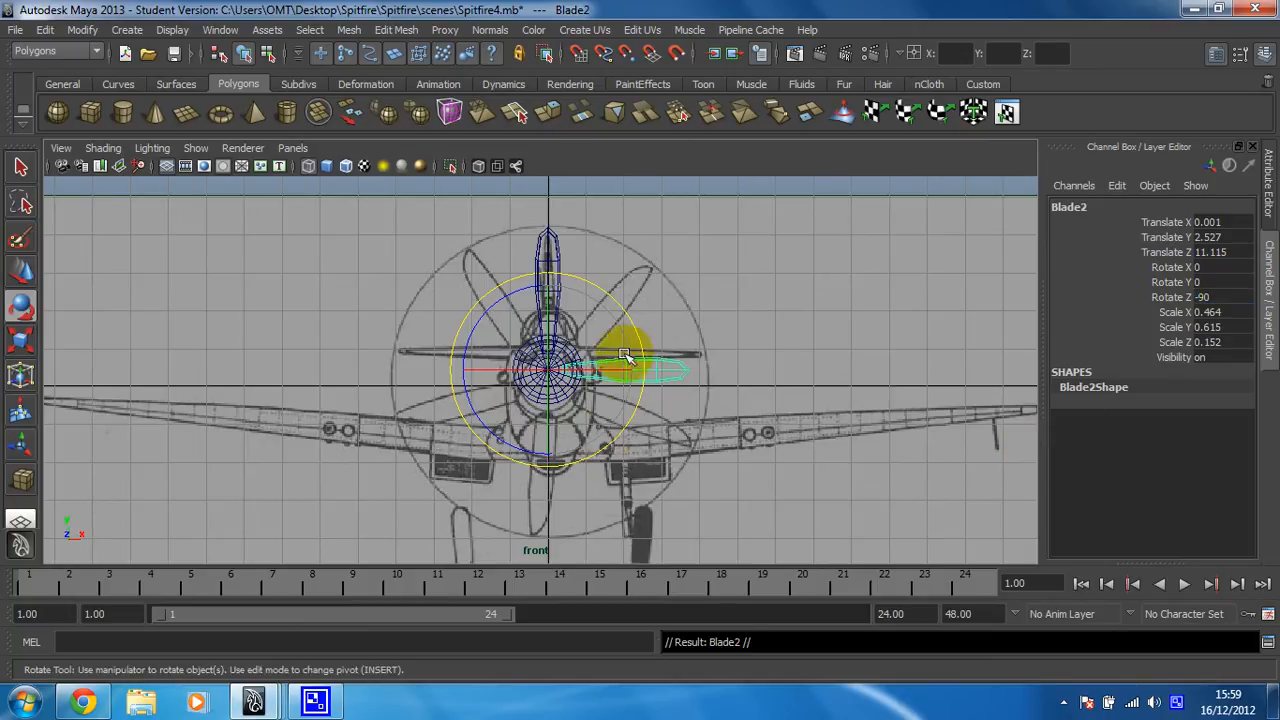
drag(612, 434, 596, 468)
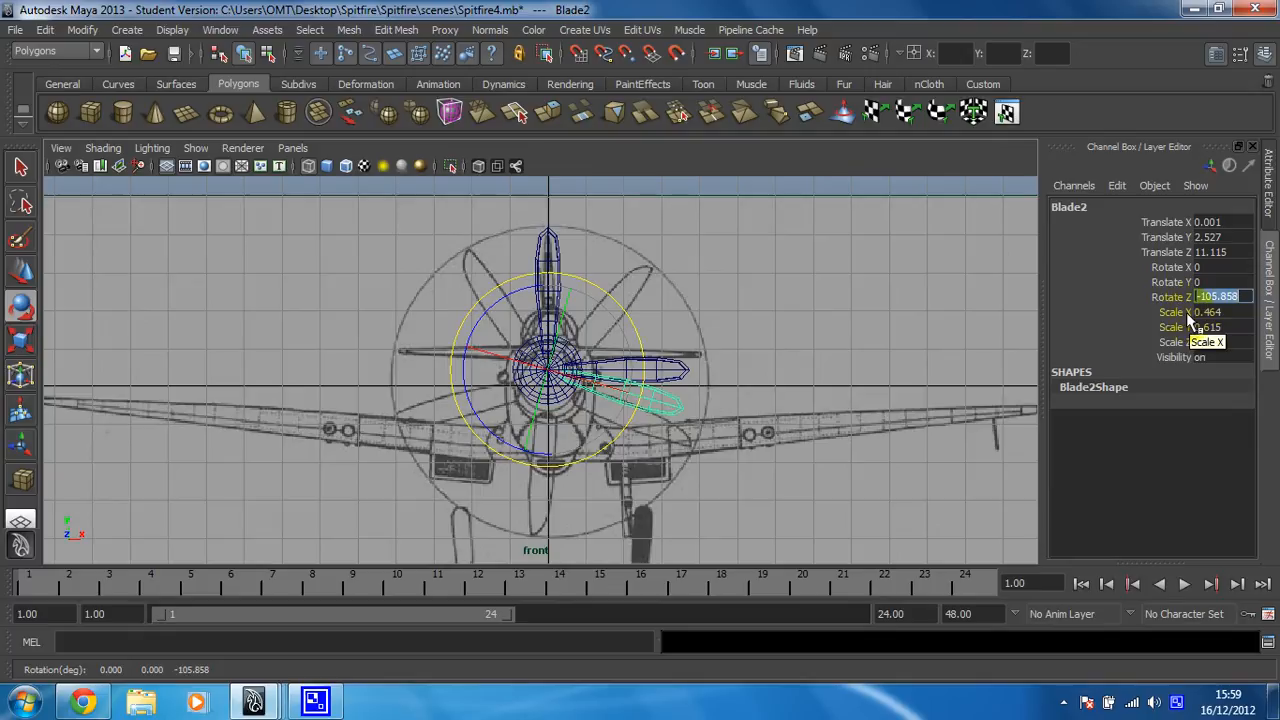
text(-180)
key(Return)
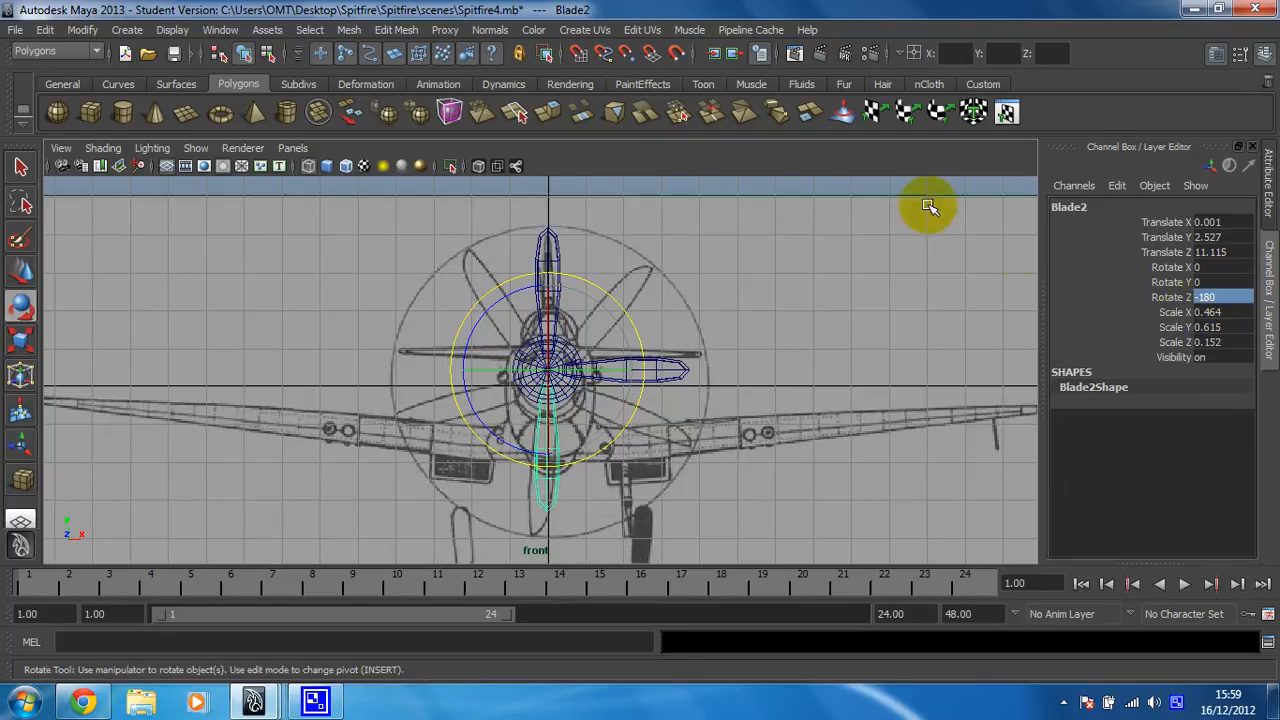
Step: Duplicate the original upper blade again and set this copy's Rotate Z to 90 for the fourth blade
click(541, 241)
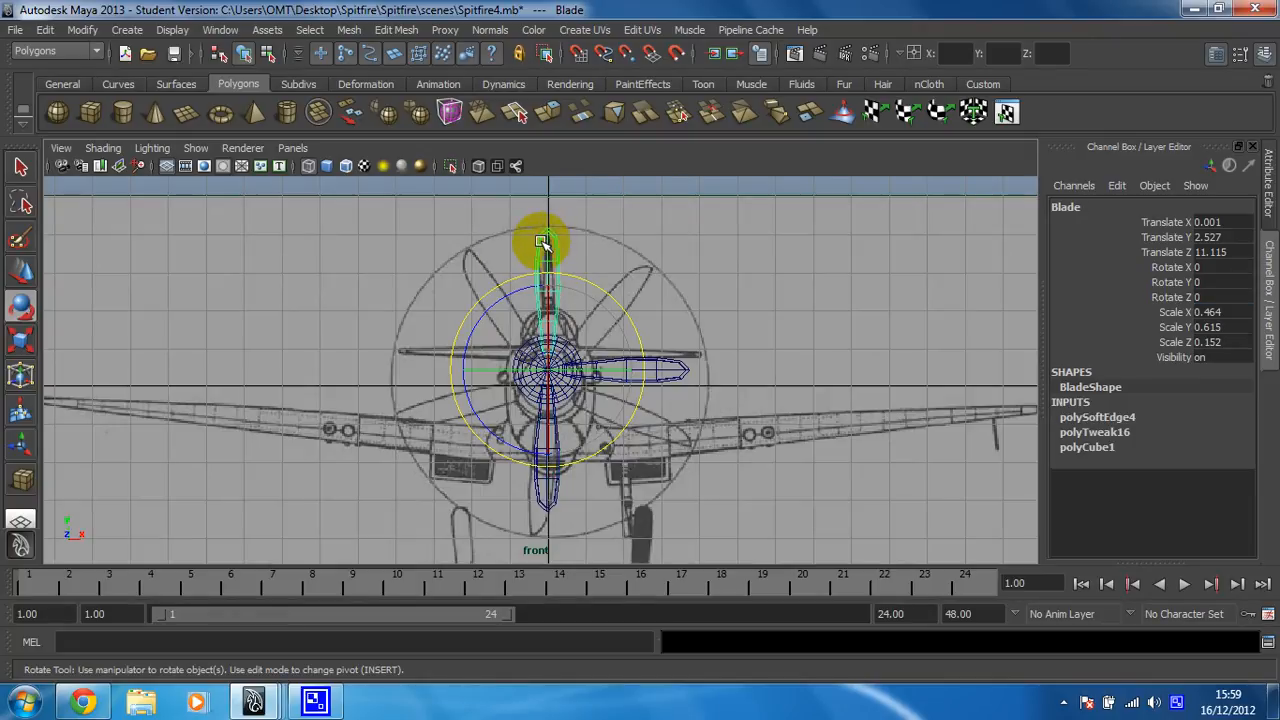
key(ctrl+d)
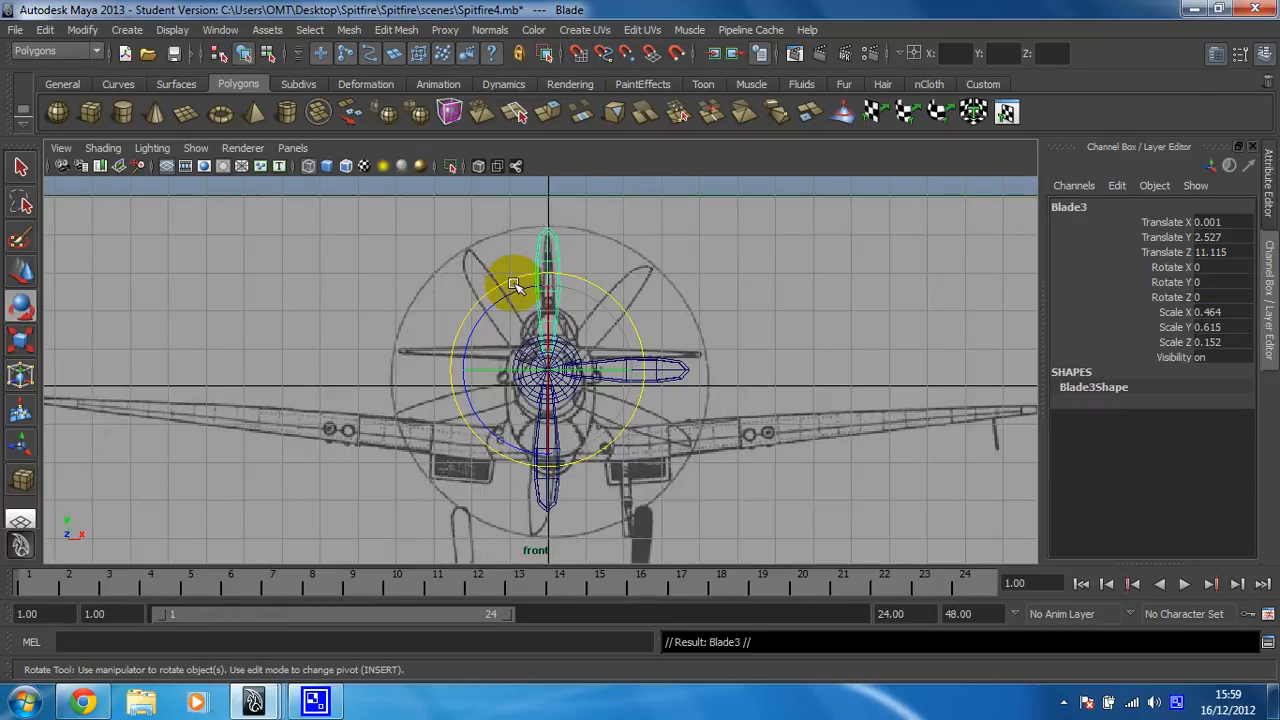
drag(503, 281, 643, 286)
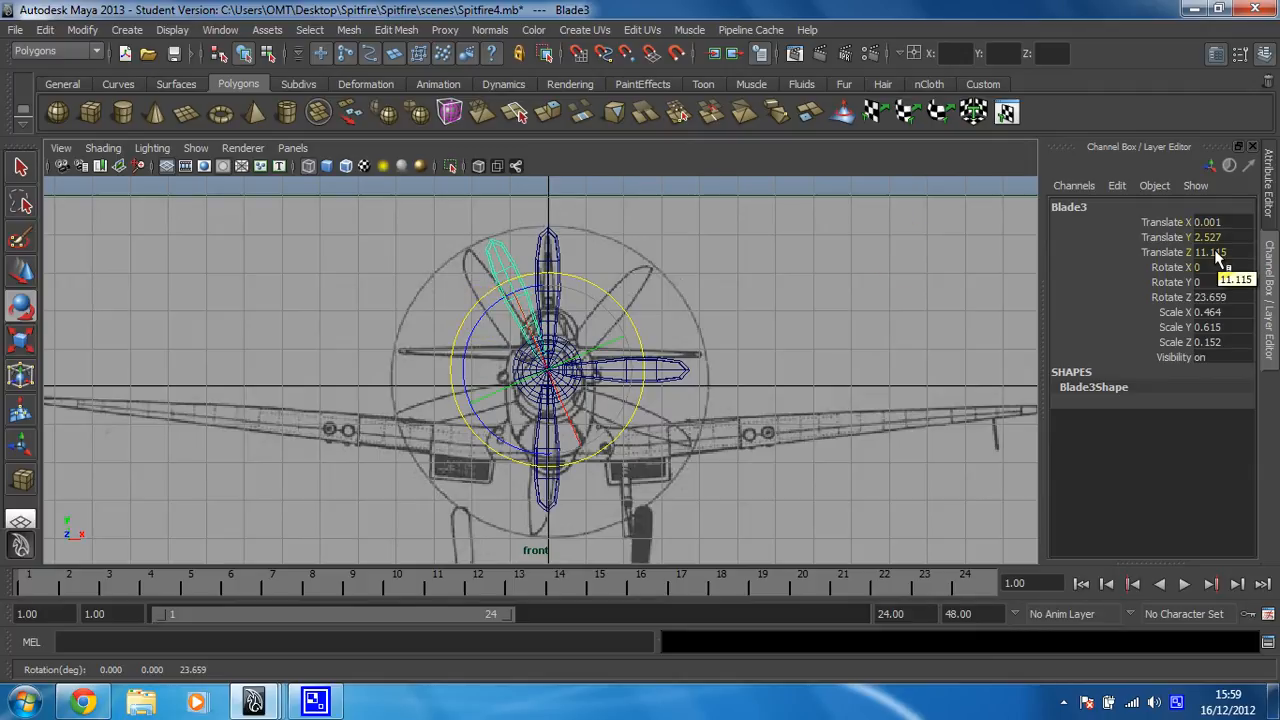
key(ctrl+z)
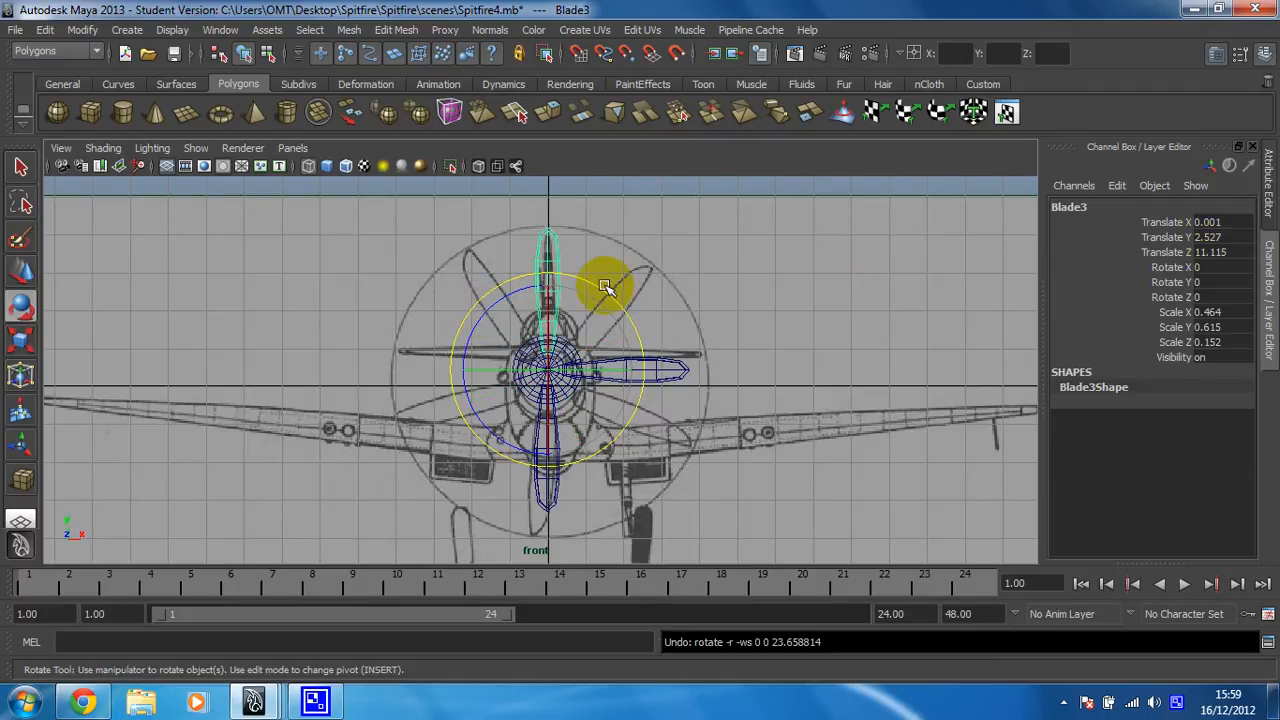
drag(600, 289, 548, 299)
double_click(1212, 297)
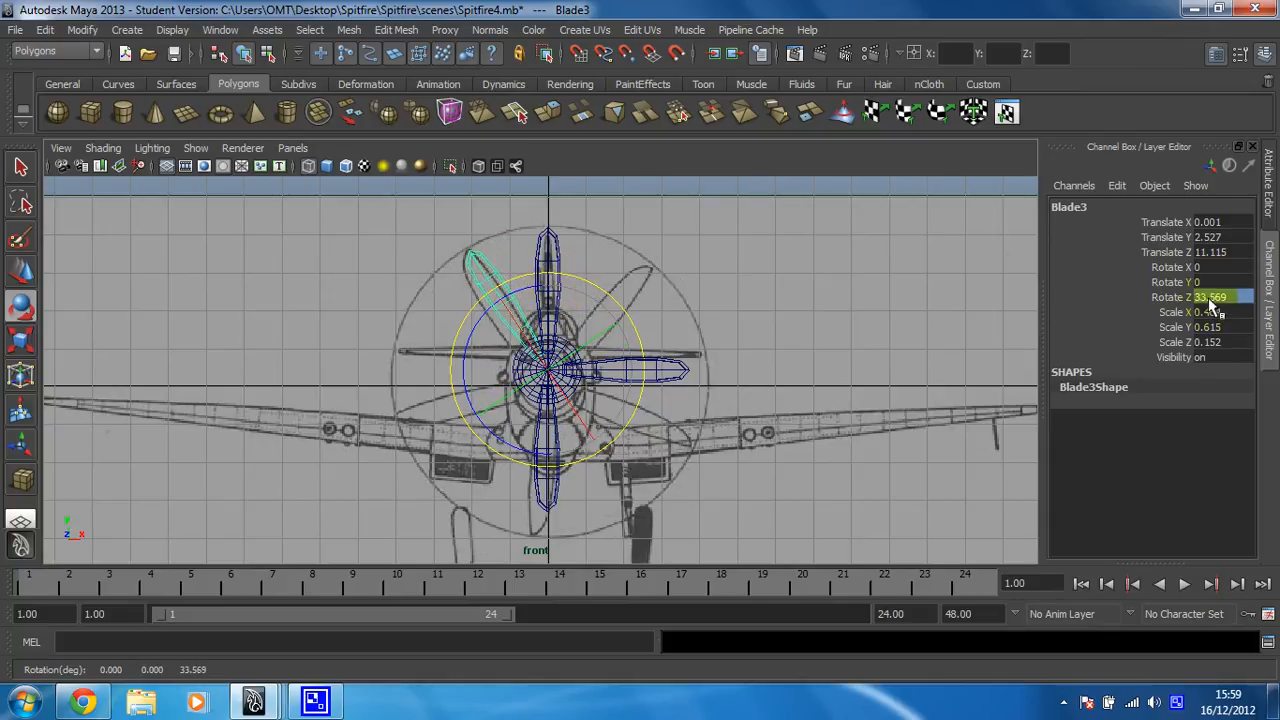
key(Return)
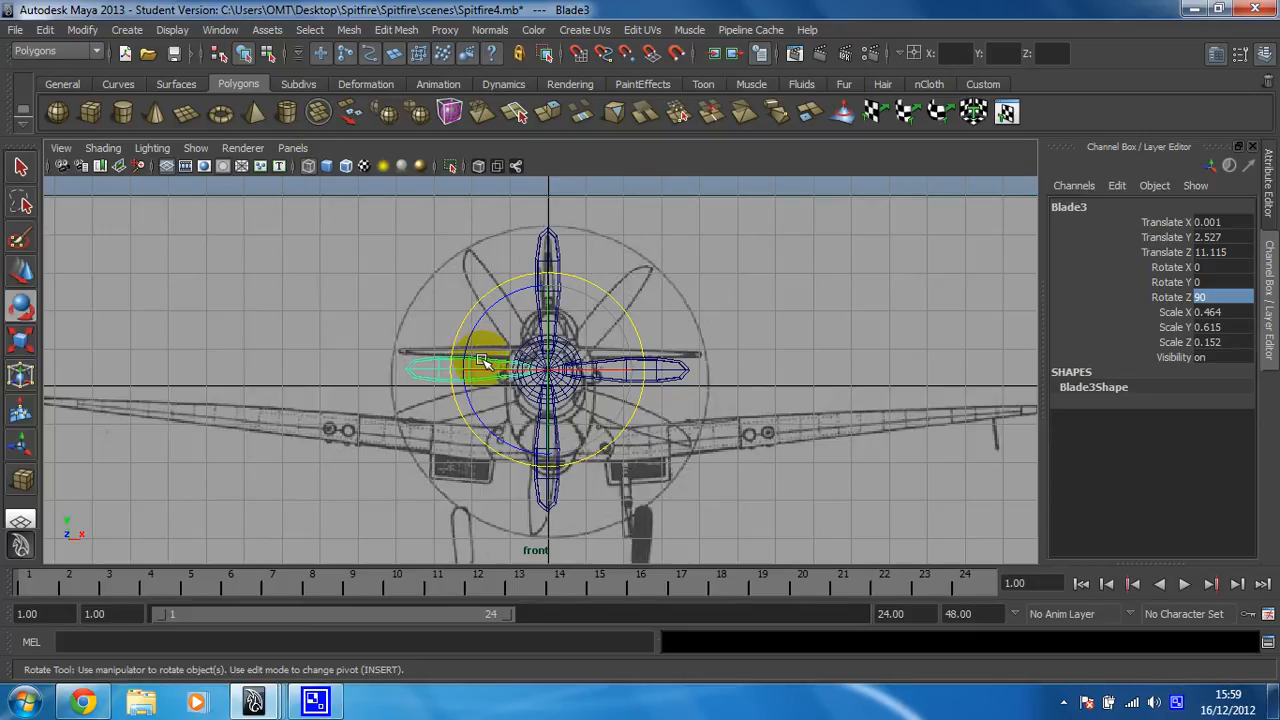
Step: Examine the four blades and nose cone from an angle in the perspective view, against the blueprints
key(space)
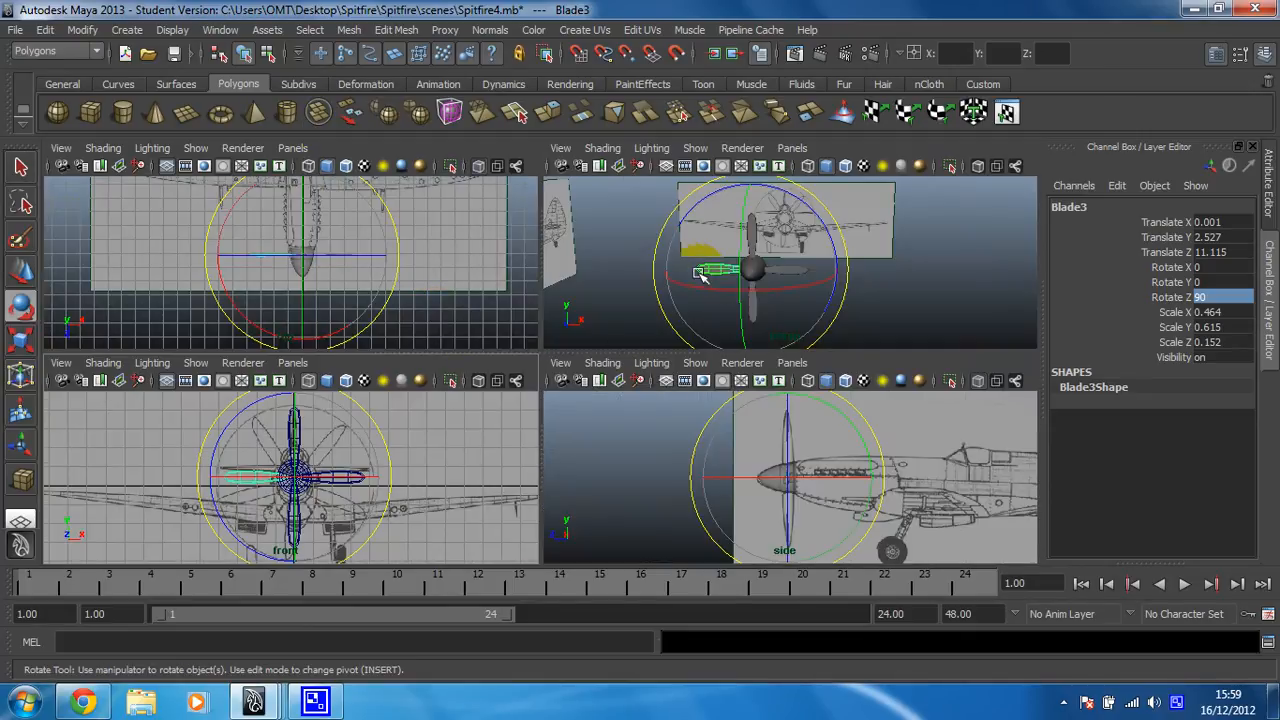
key(space)
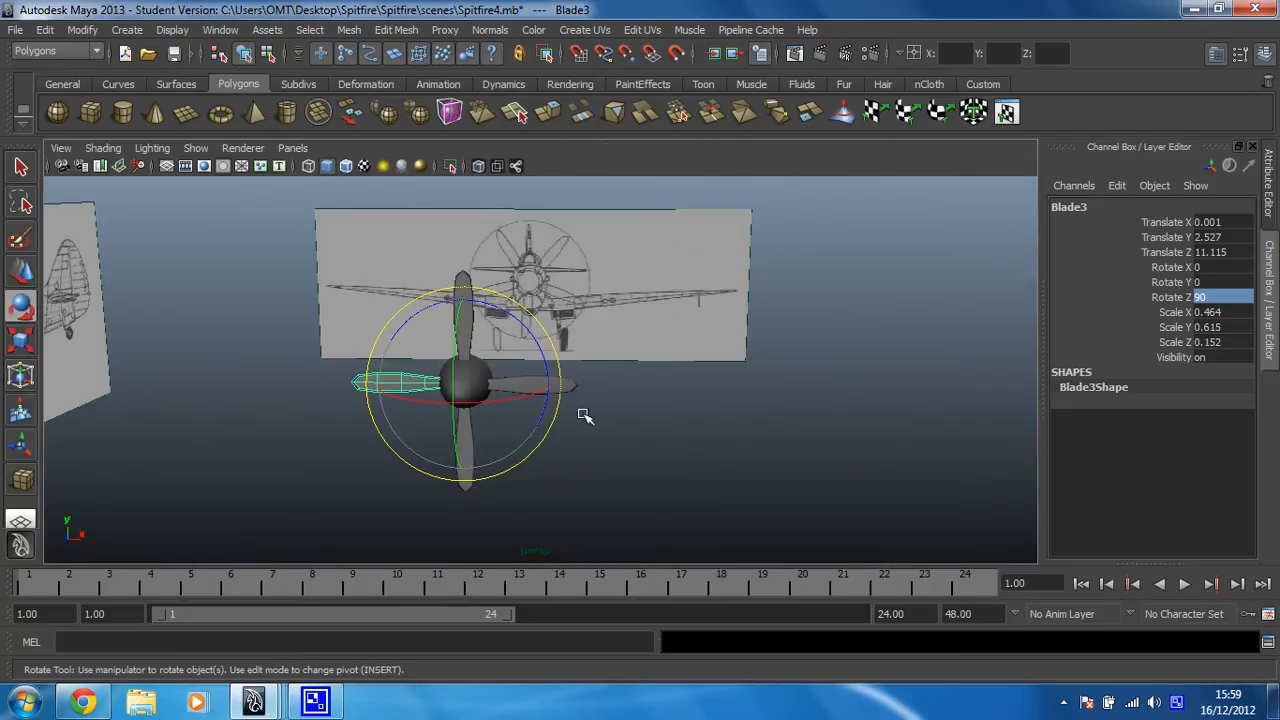
alt+drag(672, 420, 597, 434)
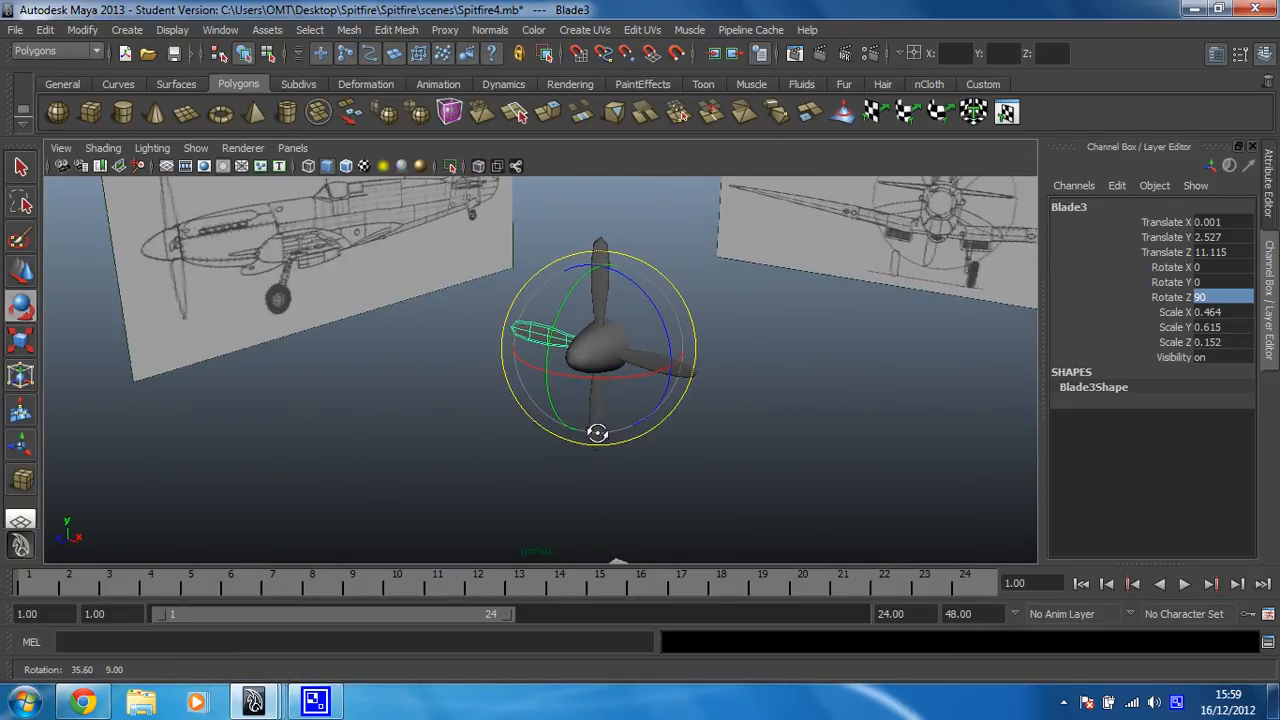
click(777, 460)
click(577, 354)
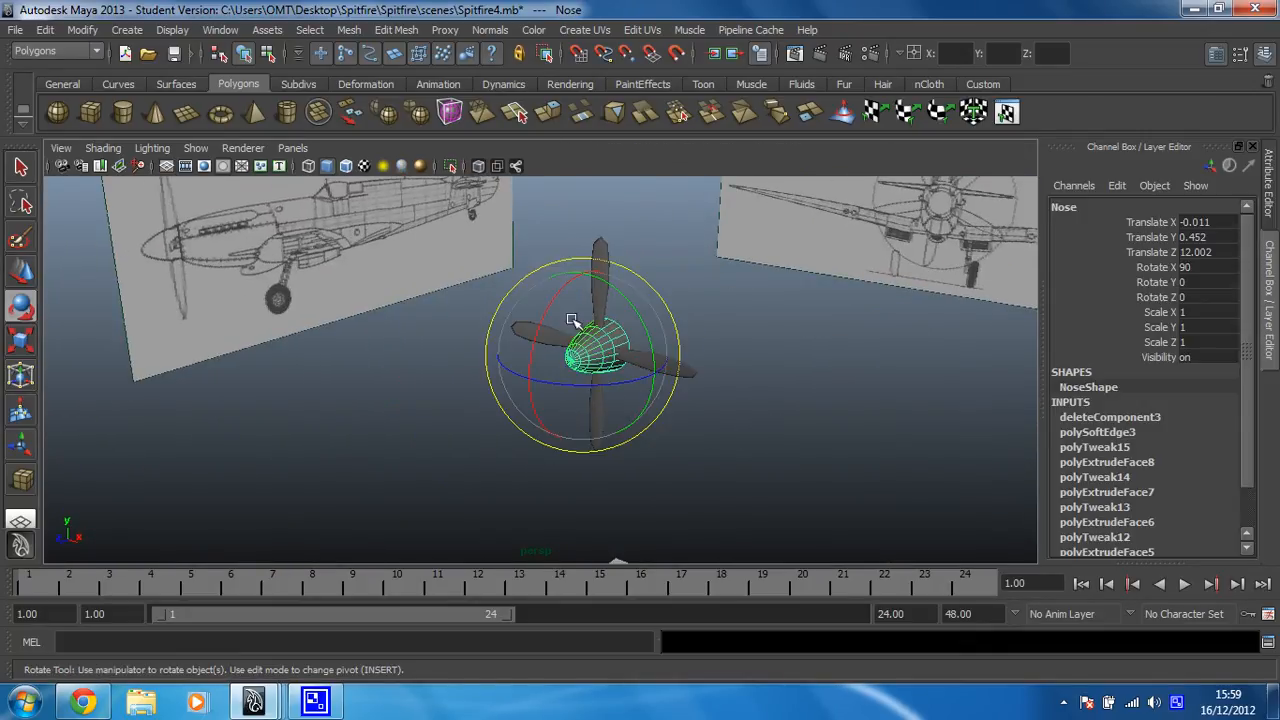
click(820, 406)
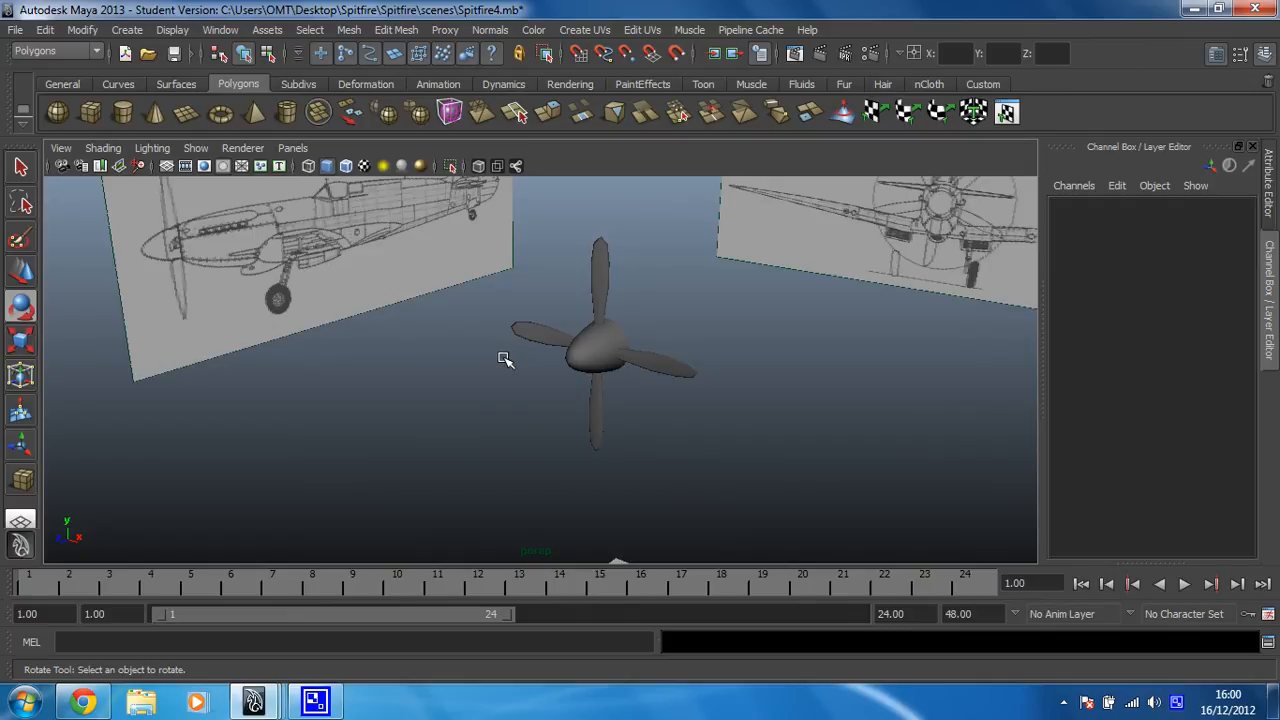
click(329, 300)
click(171, 287)
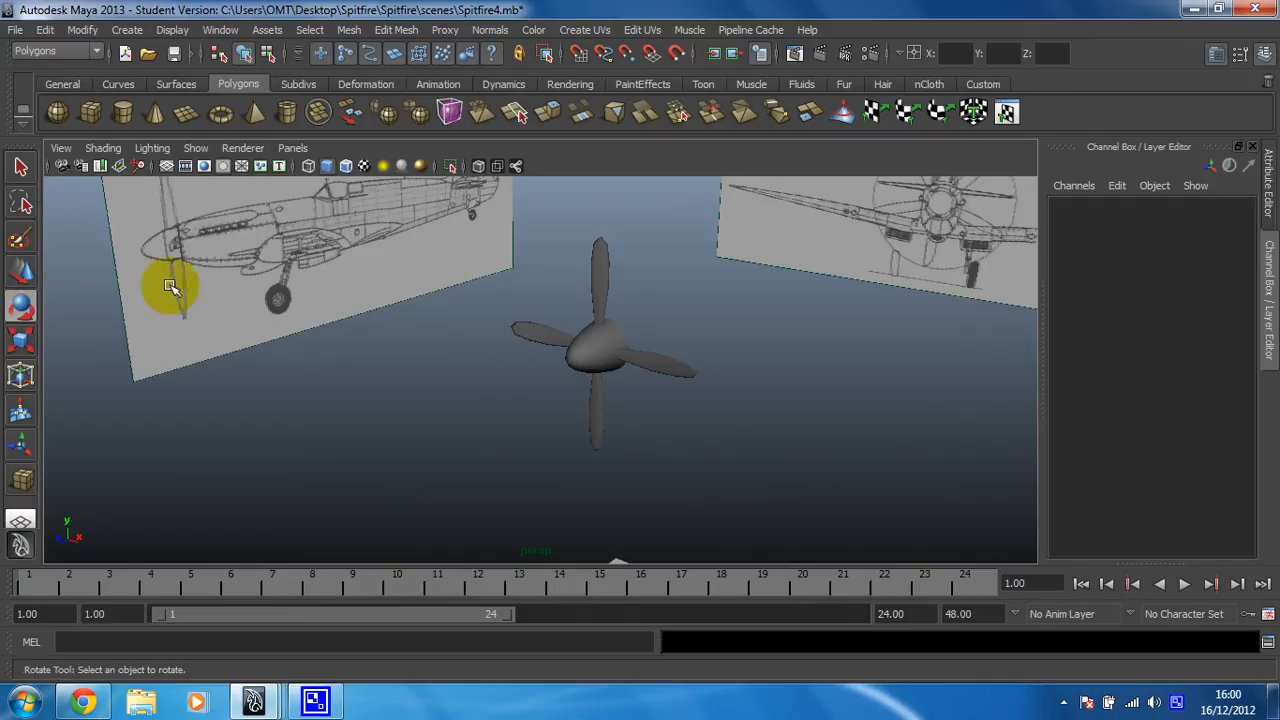
Step: Parent all four propeller blades to the nose cone, selecting the nose cone last
click(582, 262)
key(q)
click(561, 268)
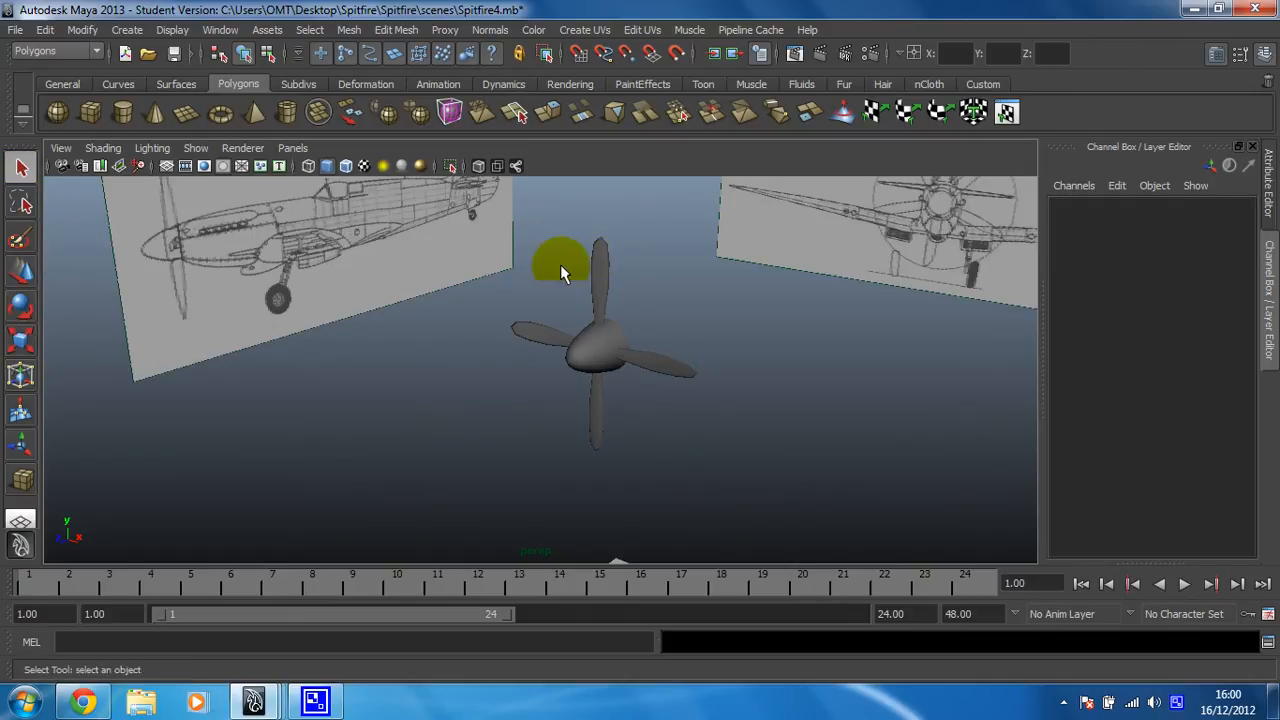
click(599, 261)
shift+click(530, 330)
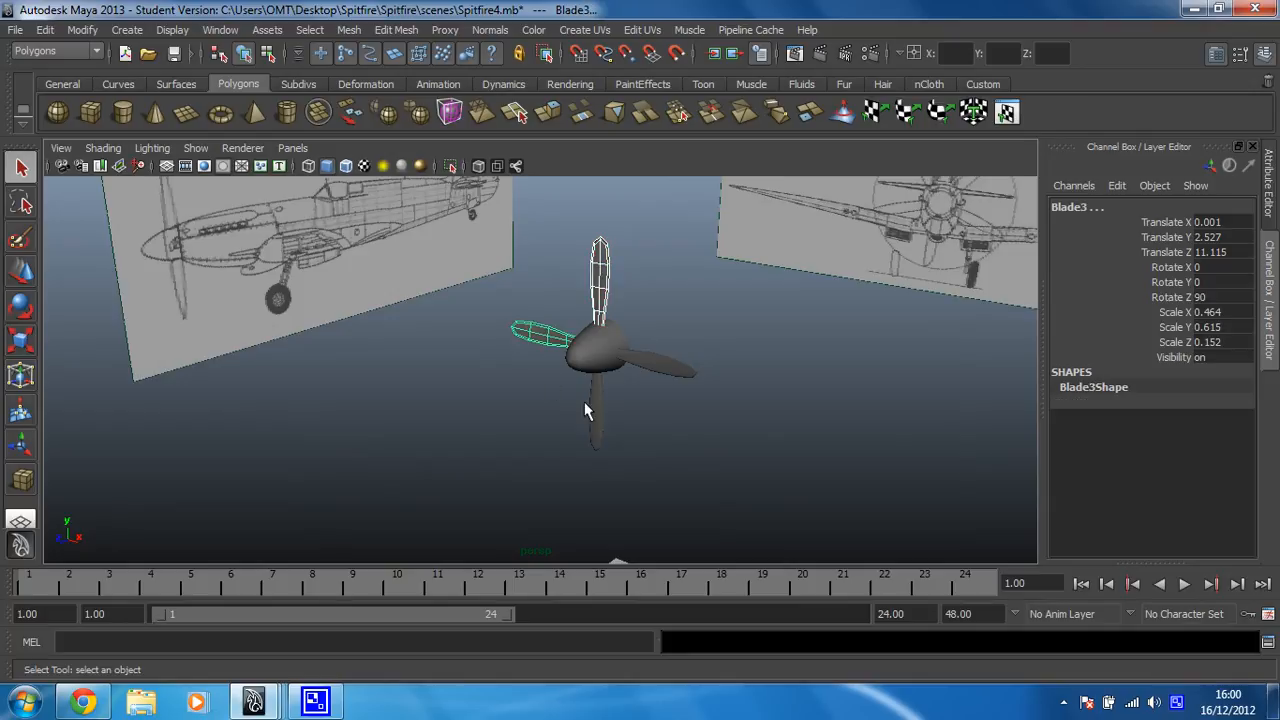
shift+click(594, 405)
shift+click(628, 370)
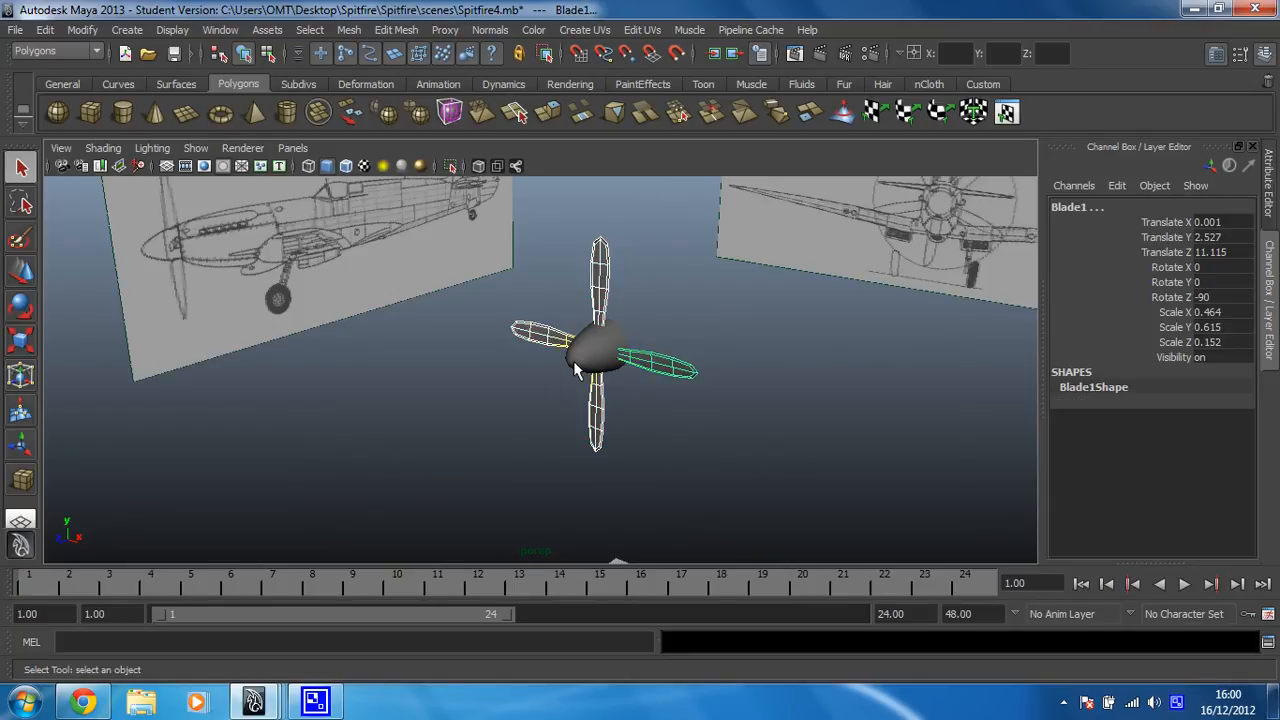
shift+click(577, 370)
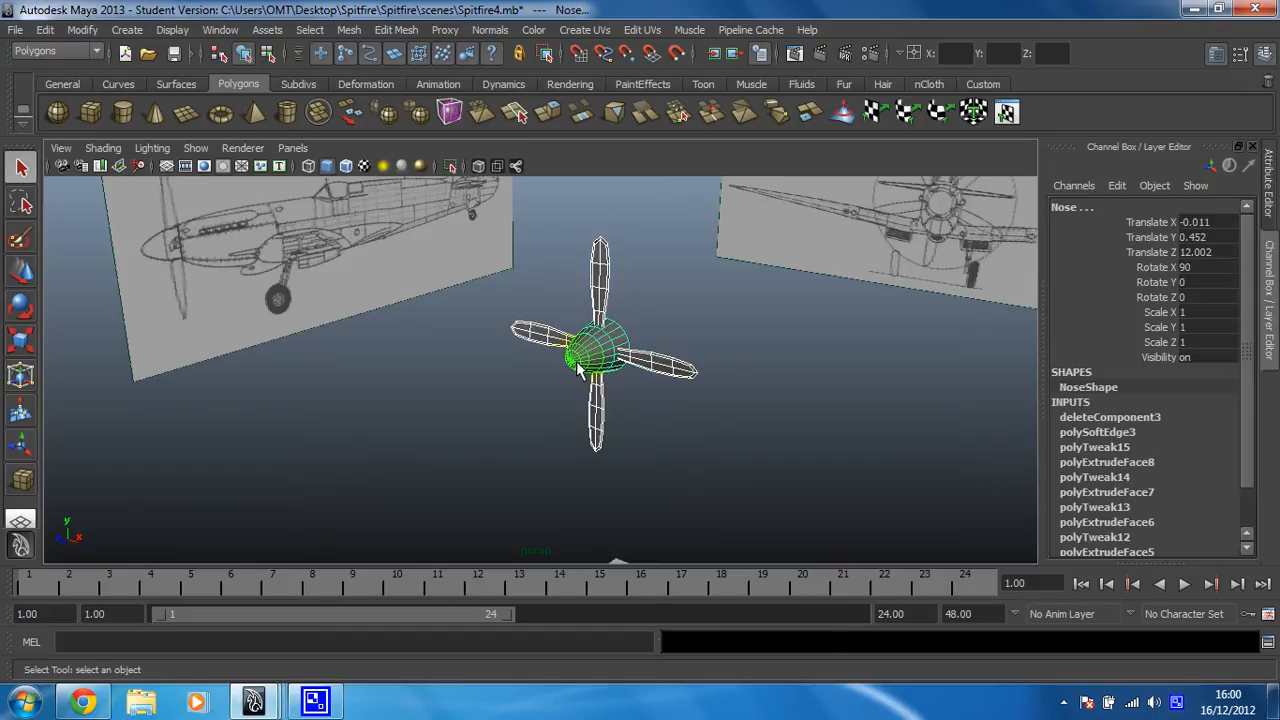
shift+click(577, 370)
Step: Select the nose cone and spin it together with its blades about the propeller axis, to rotation about 810, 1440, 4412.5
click(581, 355)
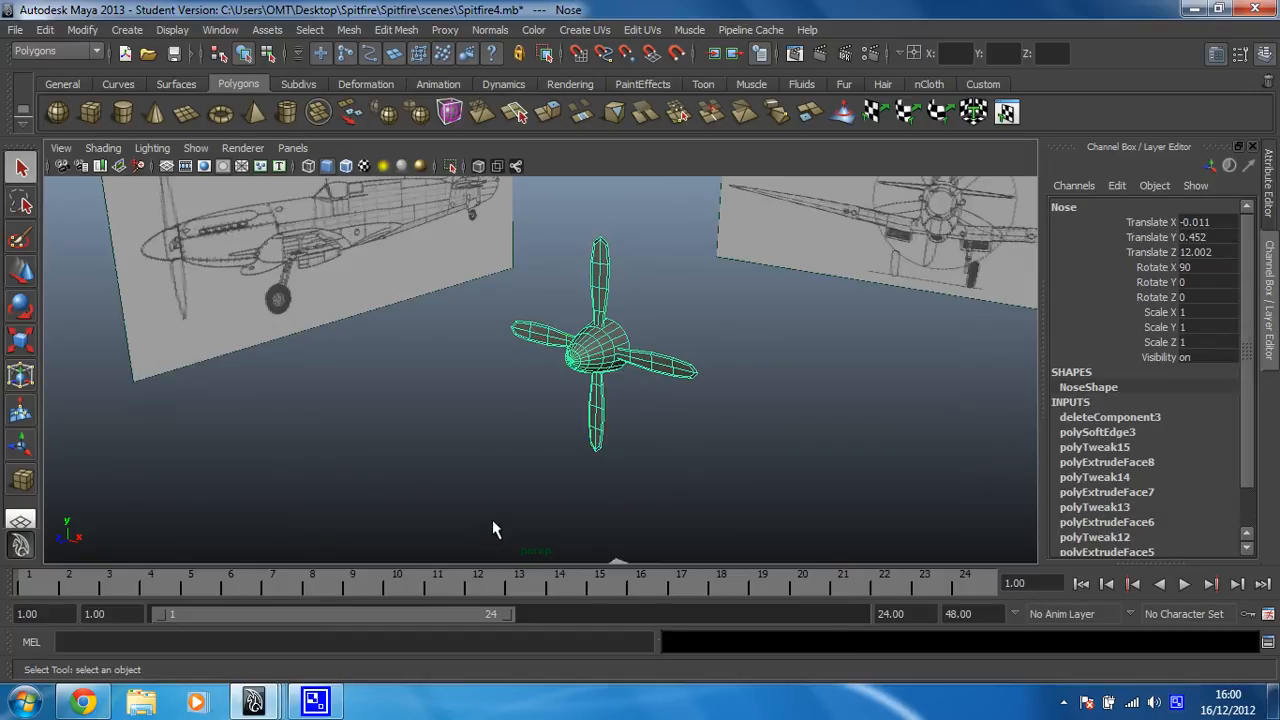
click(766, 288)
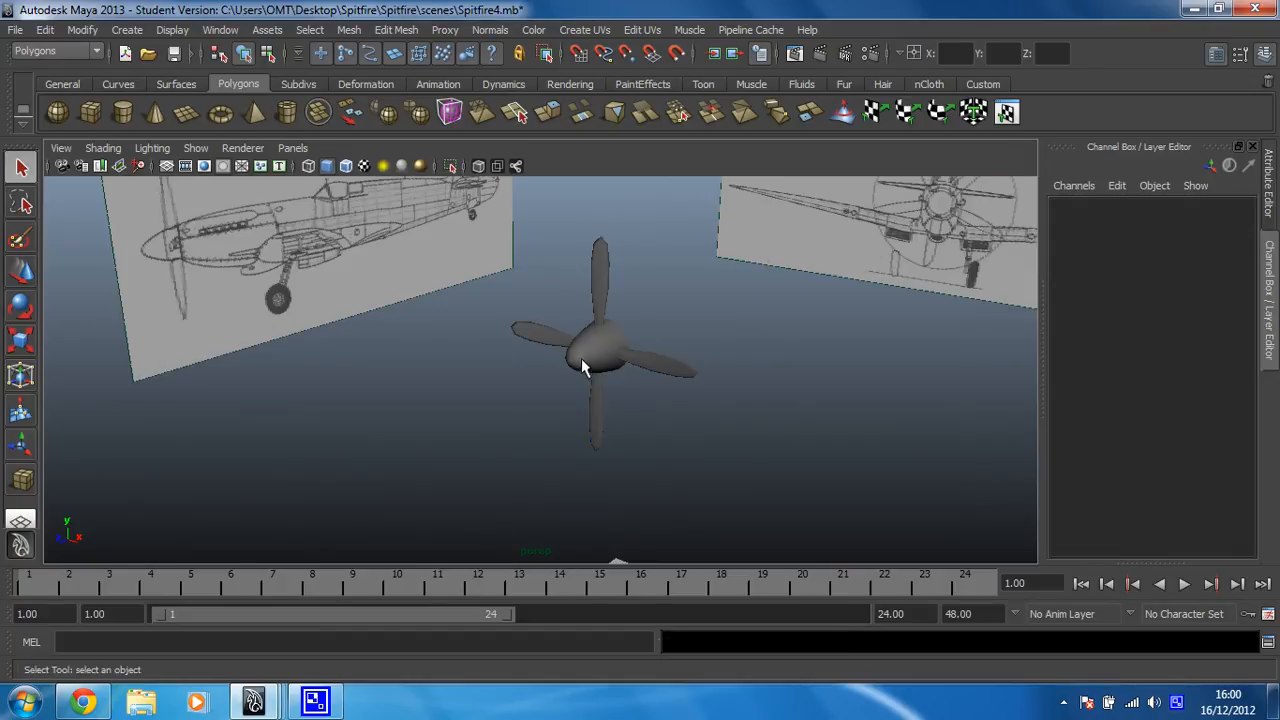
click(581, 357)
click(586, 257)
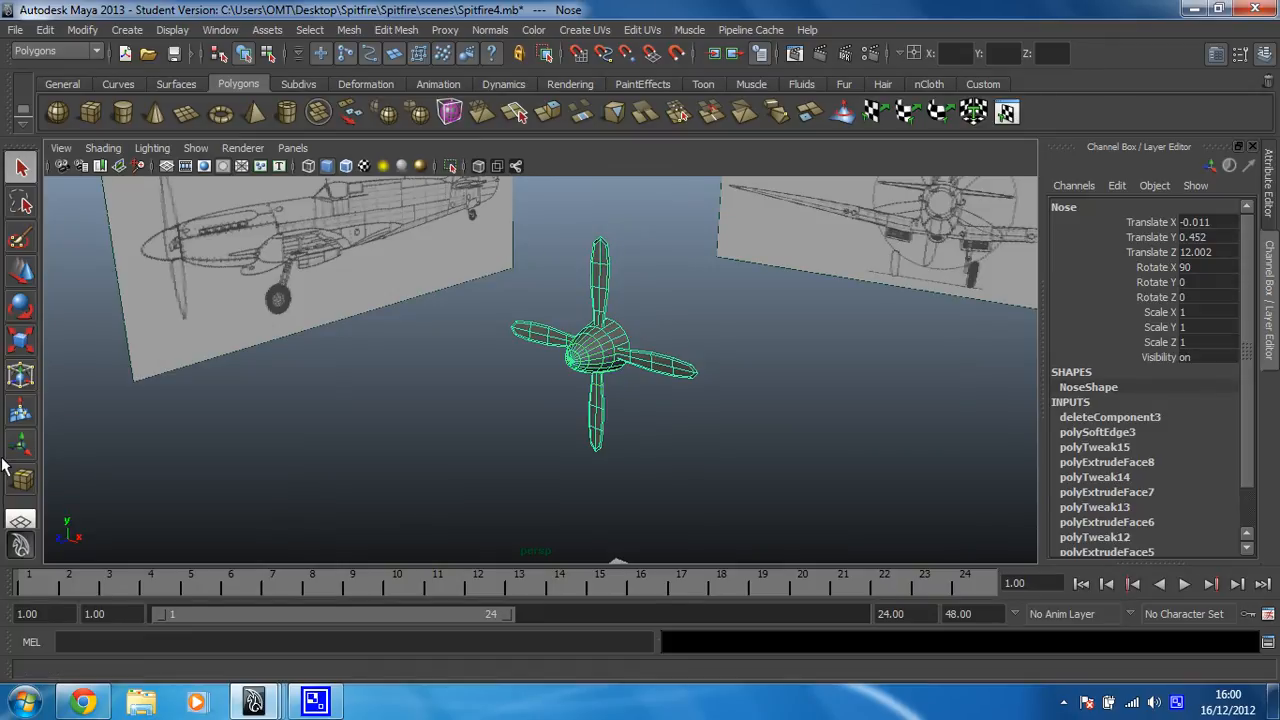
click(21, 307)
click(598, 255)
drag(598, 255, 429, 280)
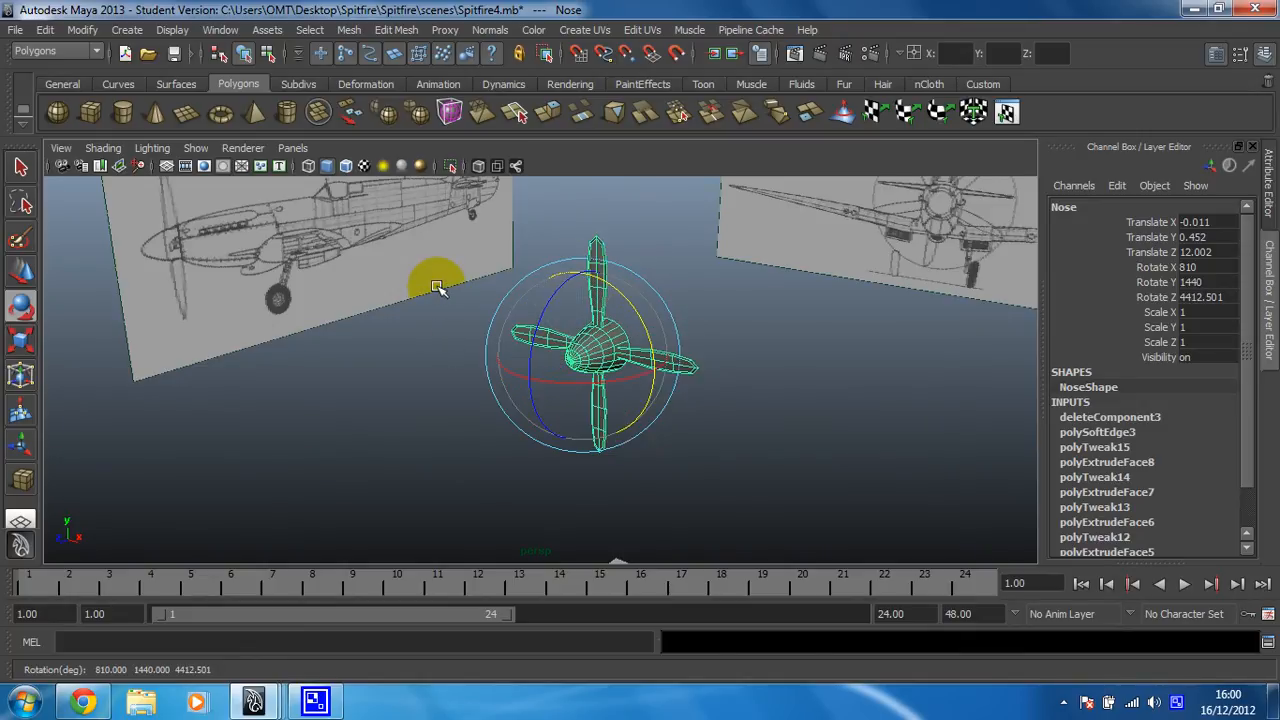
Step: Undo the nose cone's test spin, deselect it, and show all hidden objects in the scene
key(ctrl+z)
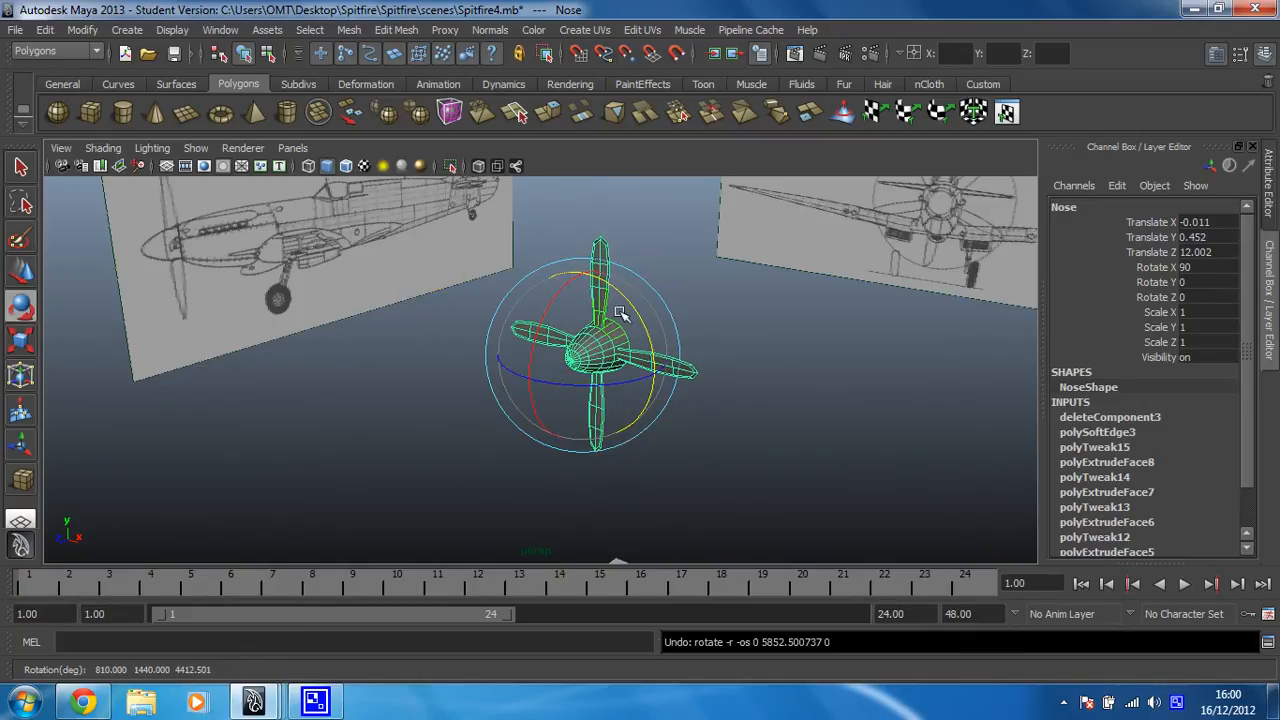
click(750, 379)
click(173, 30)
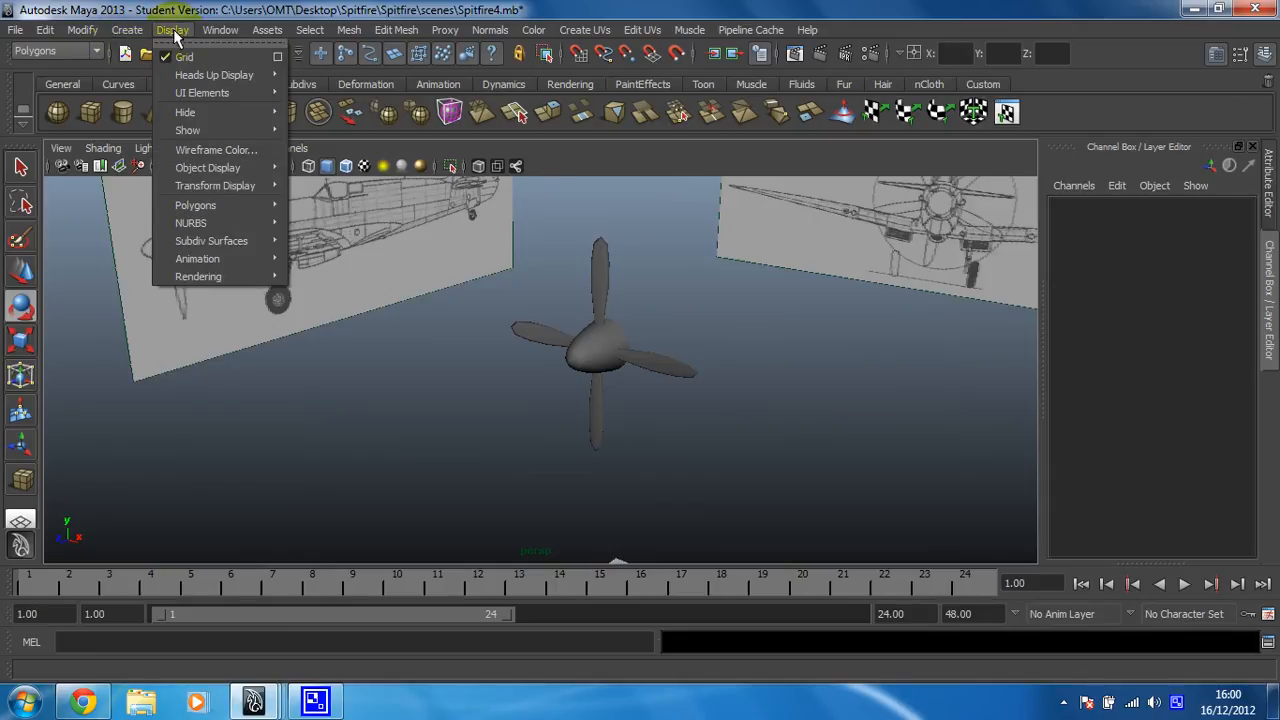
mouse_move(224, 124)
click(343, 190)
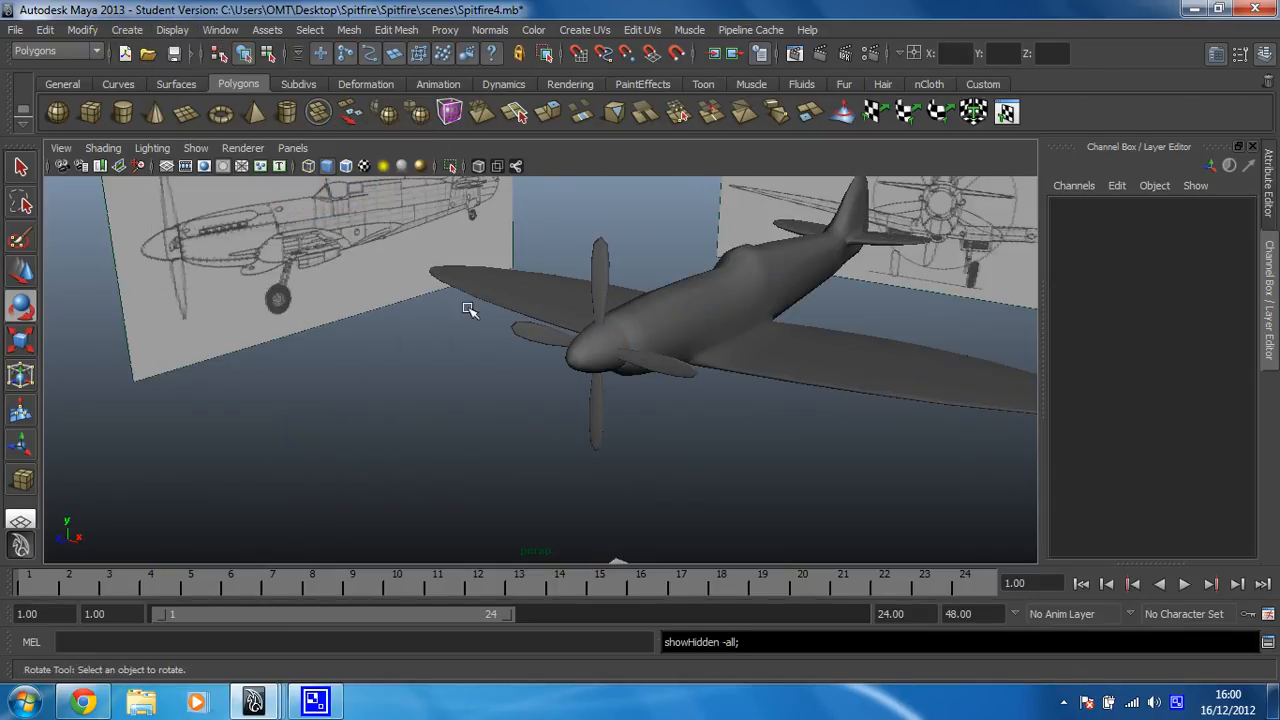
Step: Parent the nose cone with its propeller blades to the Spitfire's fuselage, selecting the fuselage last, and clear the selection
alt+drag(680, 343, 403, 421)
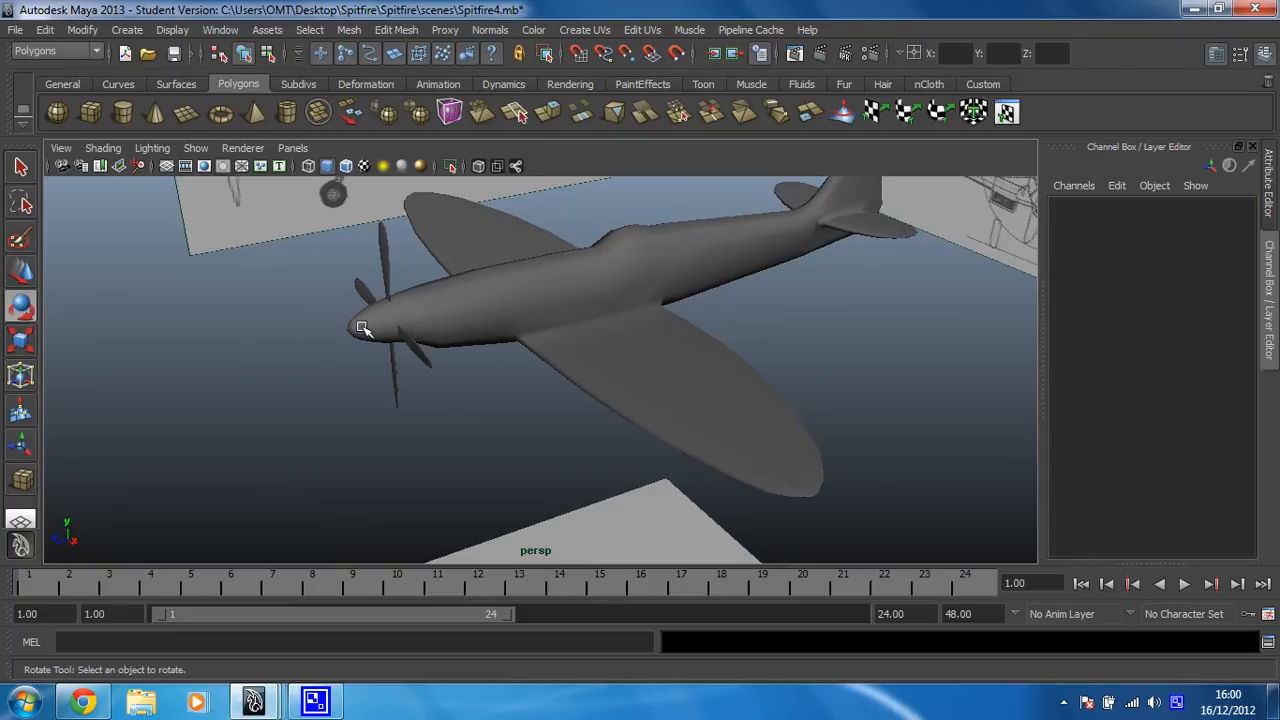
click(568, 229)
click(355, 328)
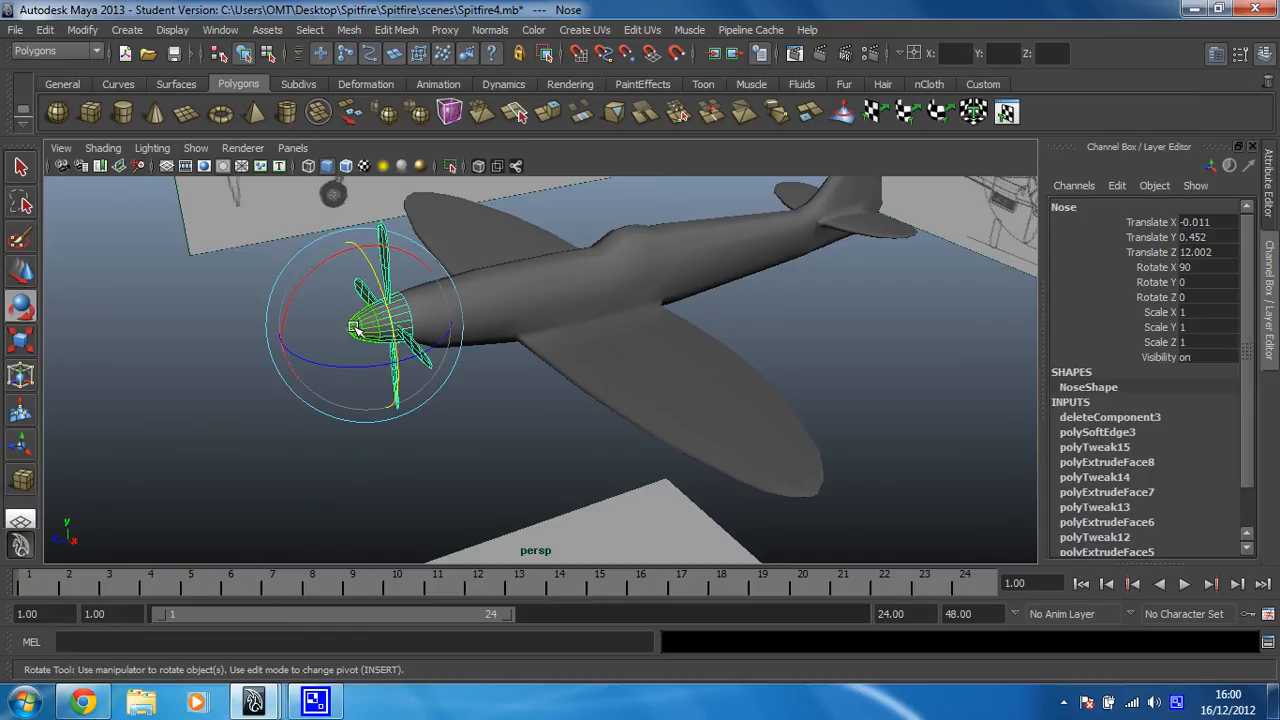
click(559, 295)
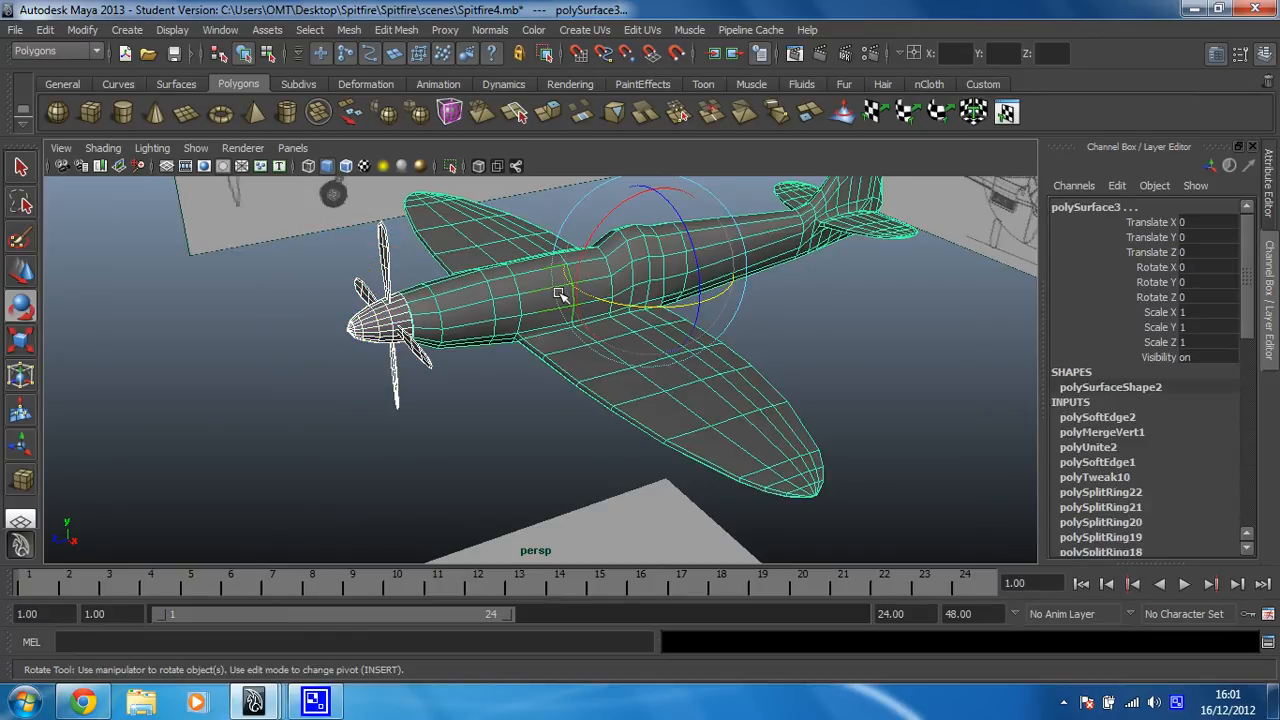
key(ctrl+z)
scroll(576, 277, down, 2)
click(811, 357)
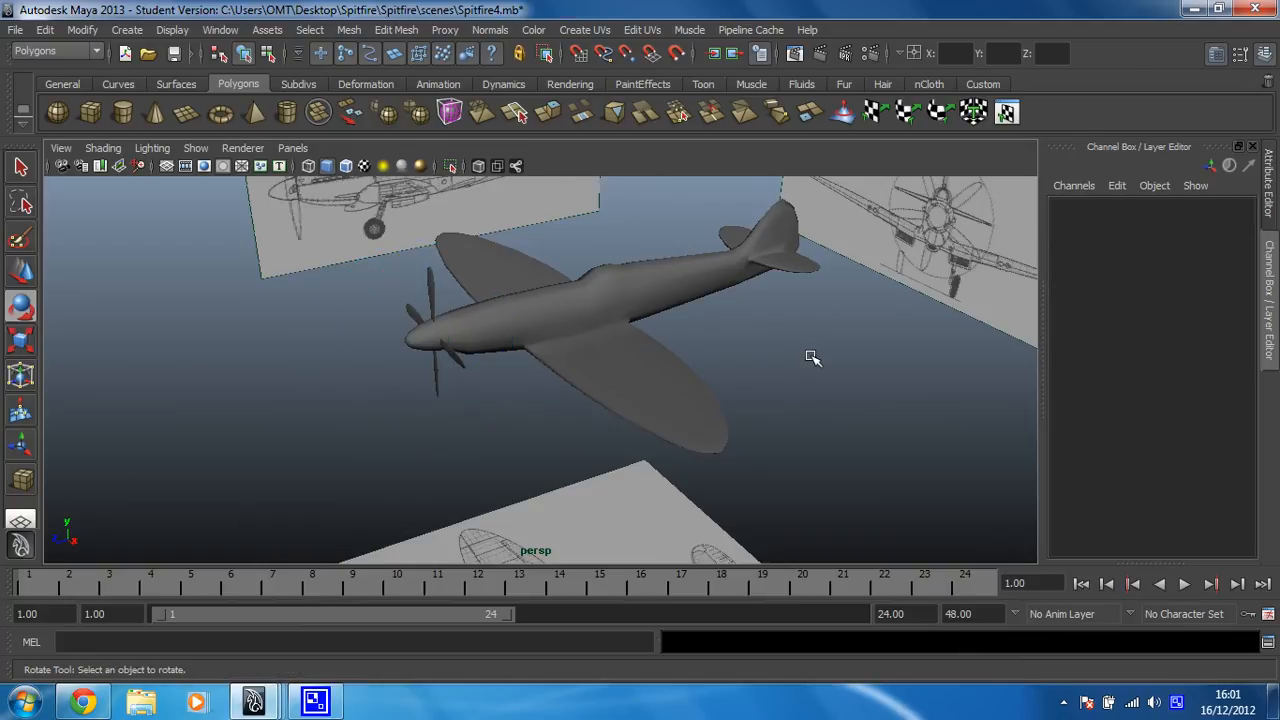
Step: Test the parenting by moving the fuselage about -3.69 along Z, and undo the move
scroll(799, 354, down, 3)
click(591, 327)
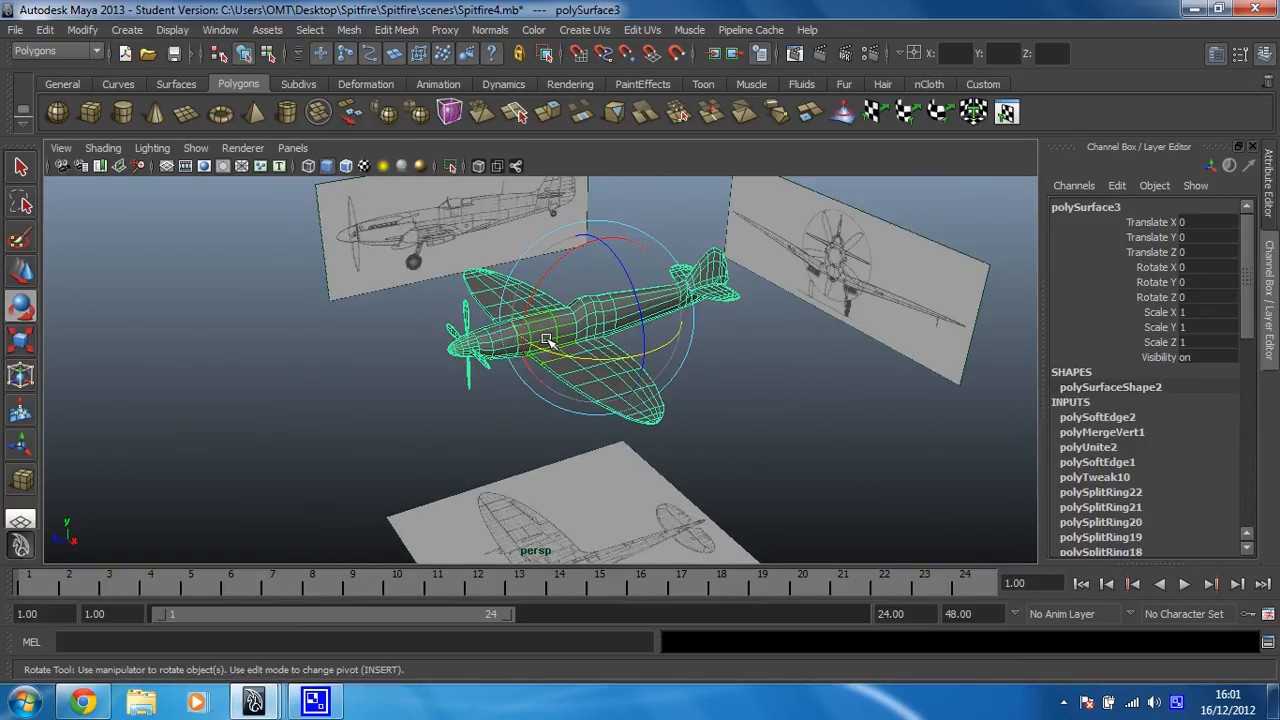
click(21, 270)
drag(540, 336, 608, 408)
key(ctrl+z)
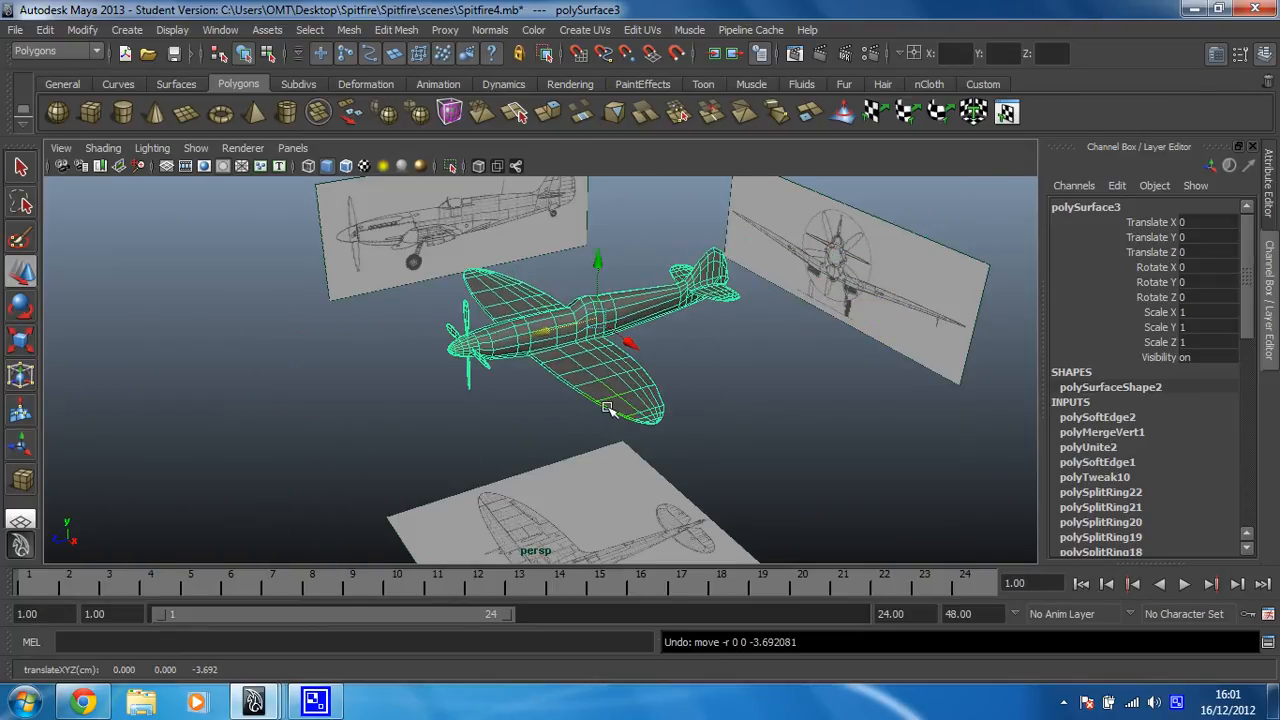
Step: Test-spin the nose cone and blades by about 2151 degrees around the propeller axis, undo the rotation, and deselect
click(453, 348)
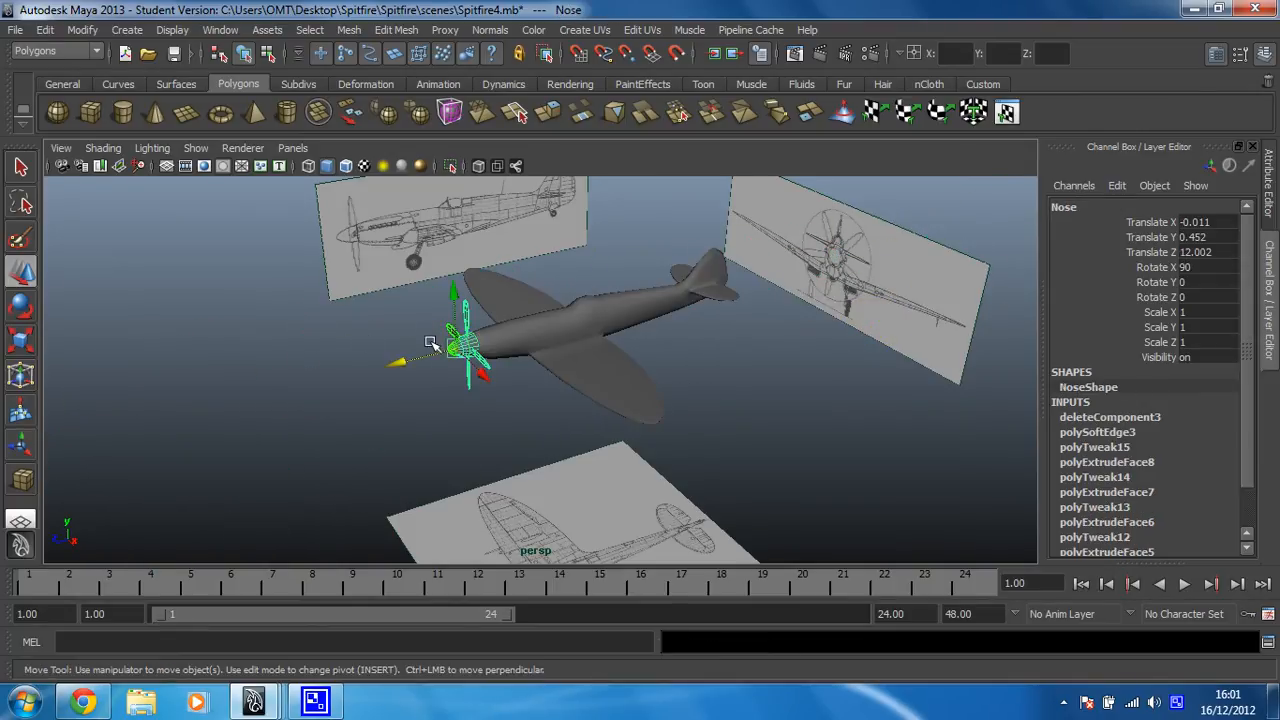
click(20, 305)
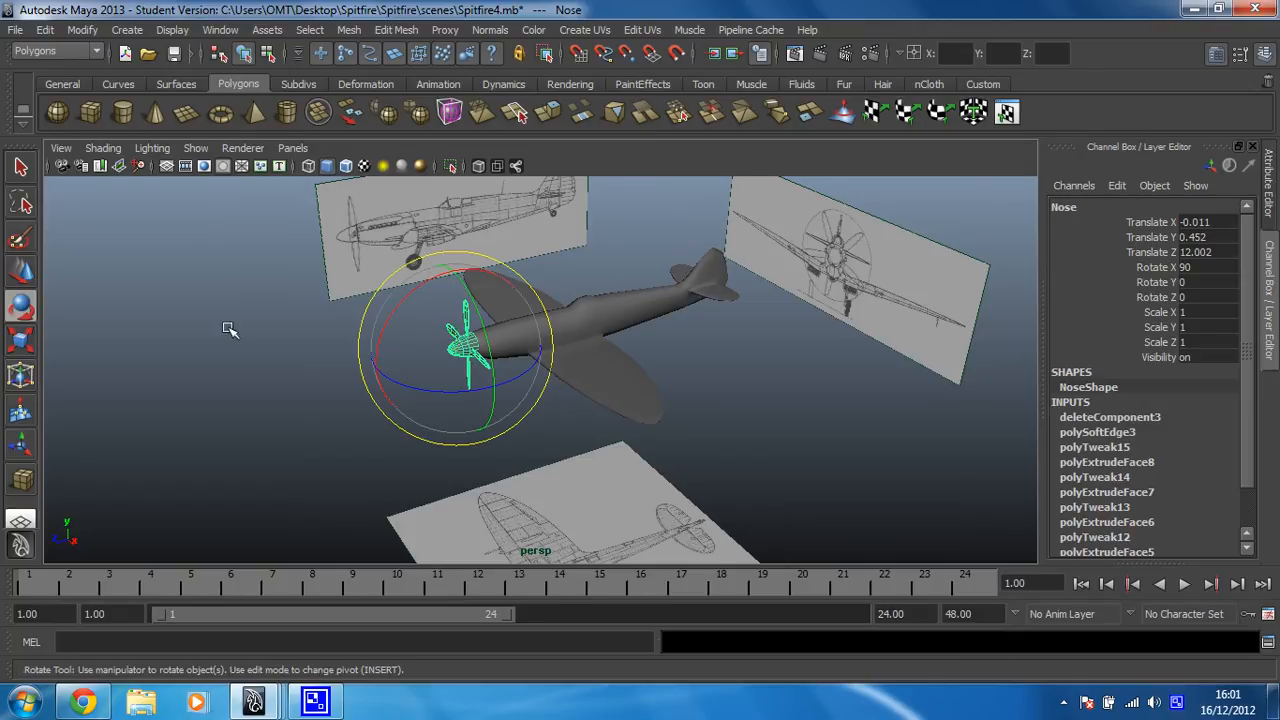
click(470, 305)
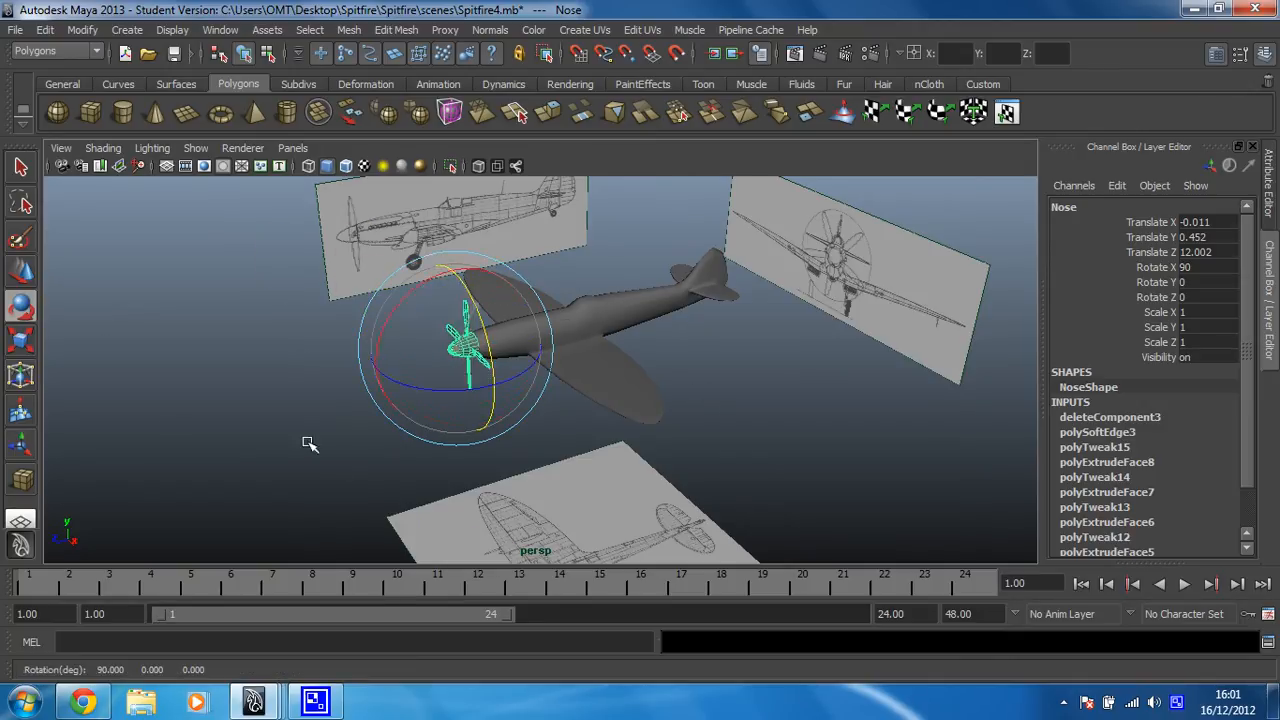
middle_drag(309, 444, 418, 341)
key(ctrl+z)
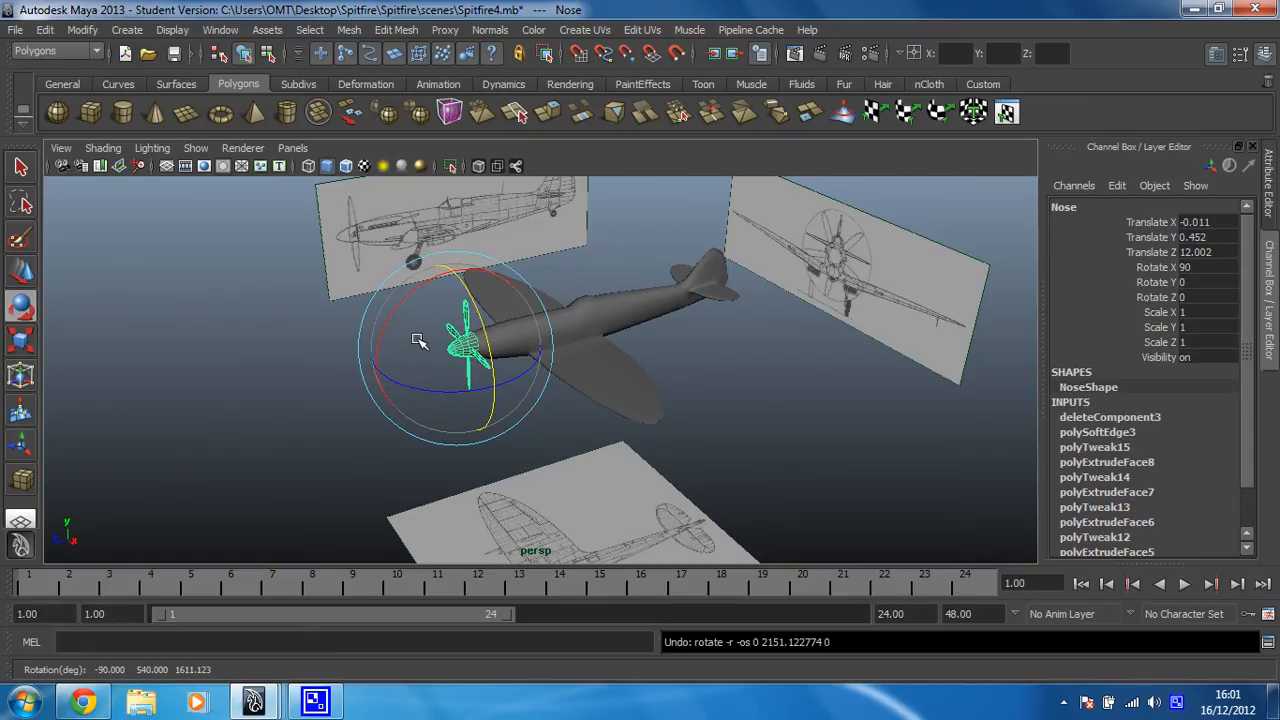
click(701, 376)
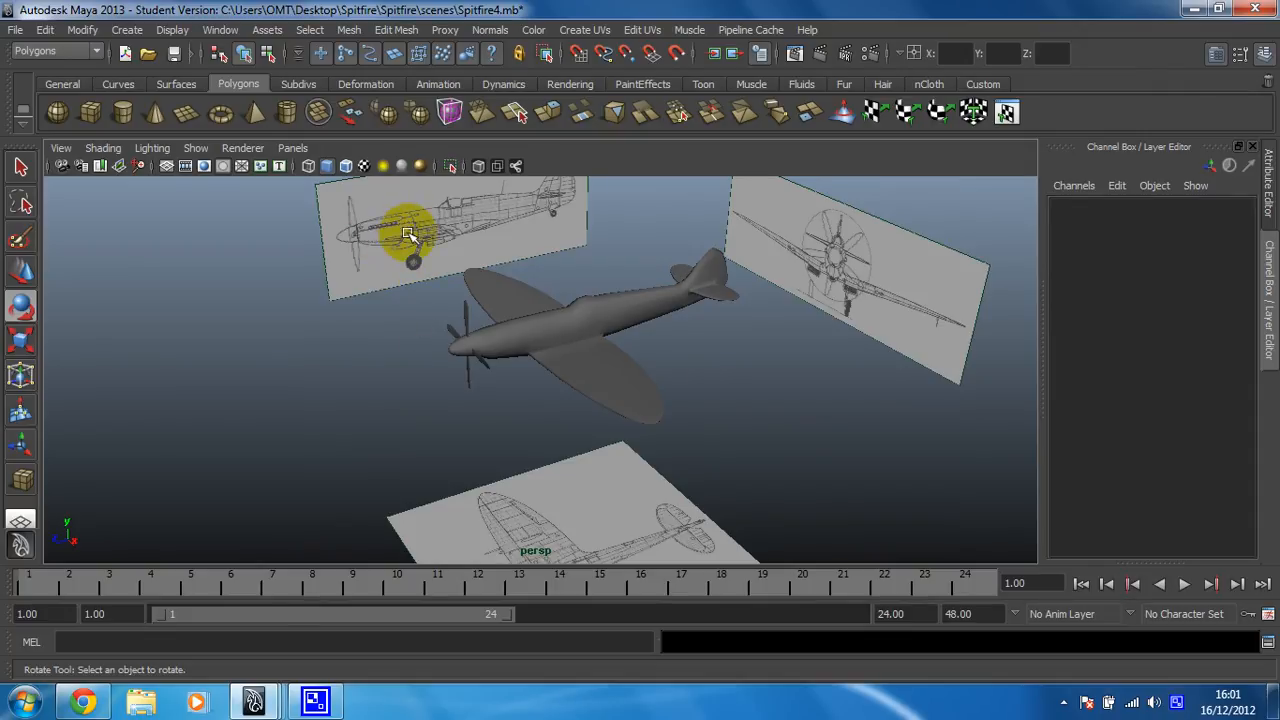
Step: Examine the assembled Spitfire from several angles in the perspective view against the blueprint planes
key(space)
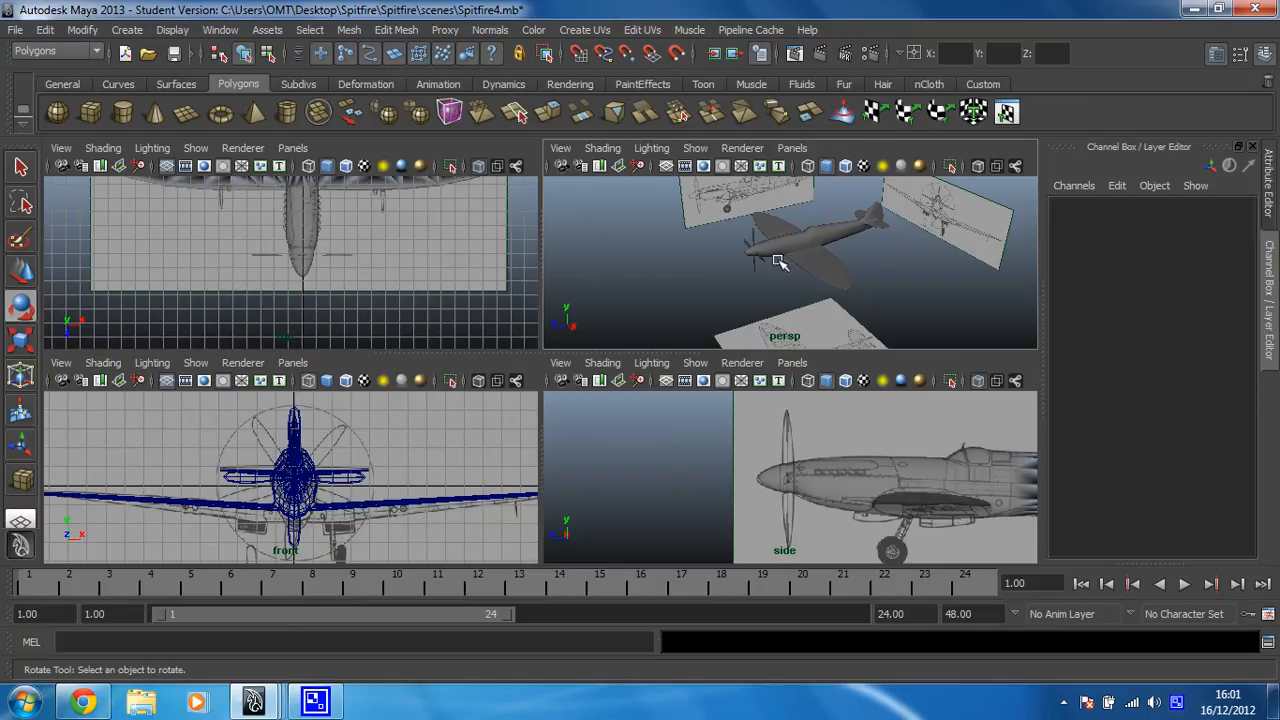
key(space)
alt+middle_drag(431, 285, 400, 428)
alt+right_drag(398, 320, 694, 332)
alt+drag(694, 332, 257, 322)
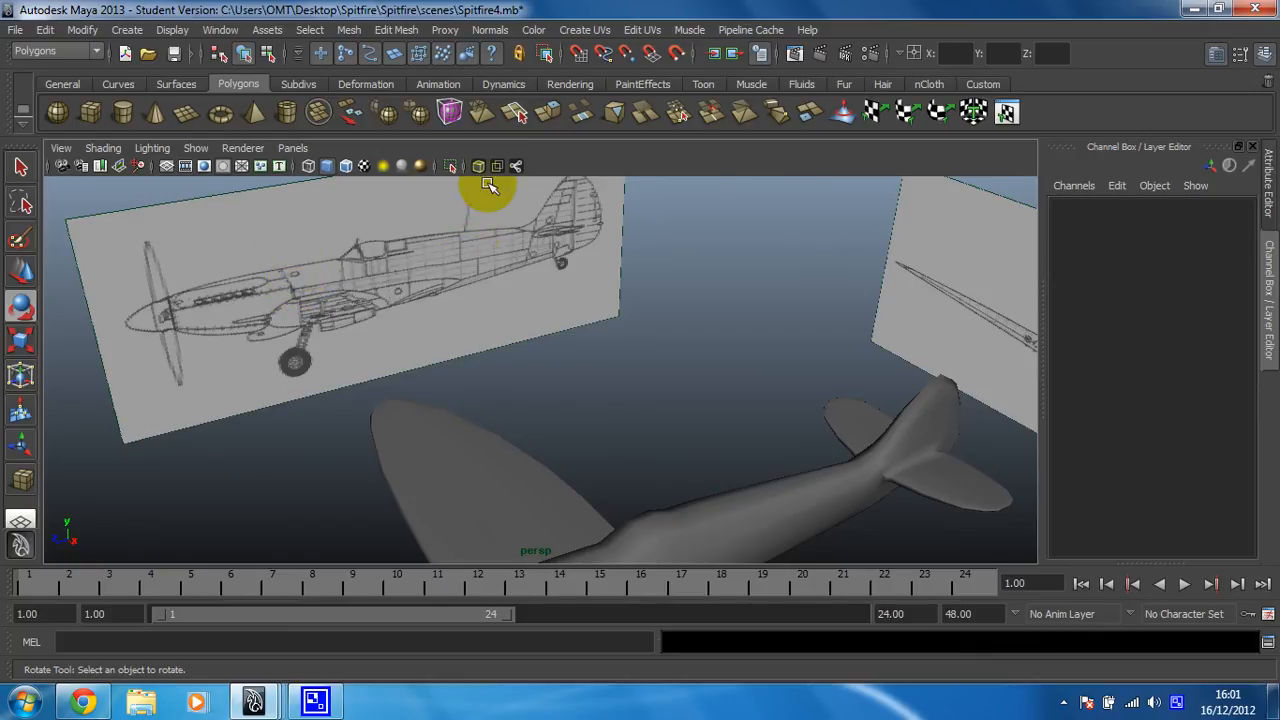
alt+drag(510, 228, 573, 440)
alt+middle_drag(547, 364, 576, 452)
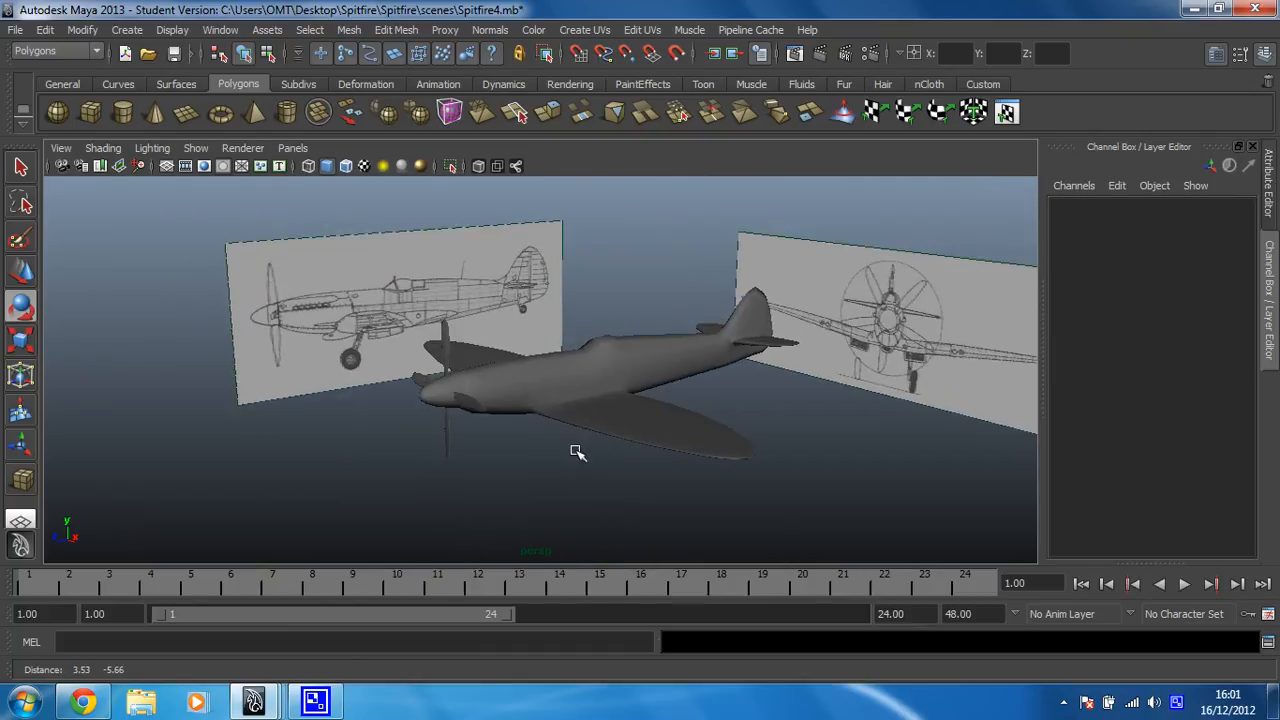
alt+drag(576, 452, 588, 387)
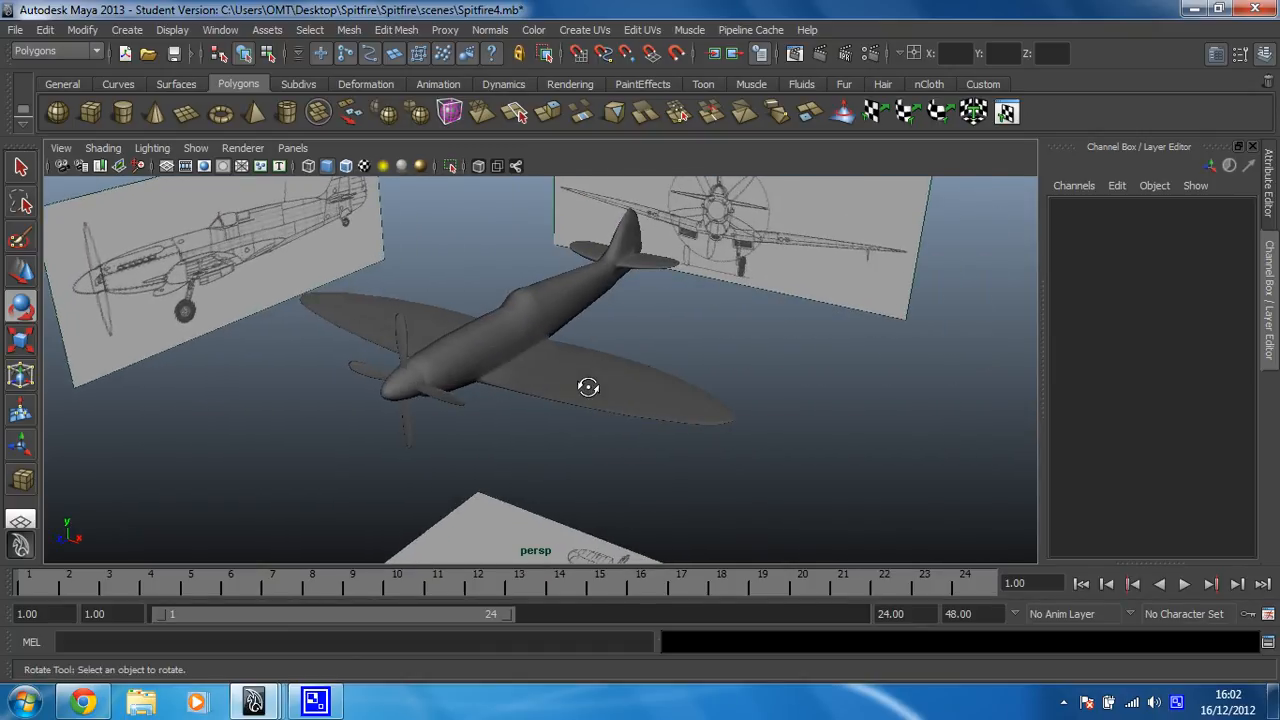